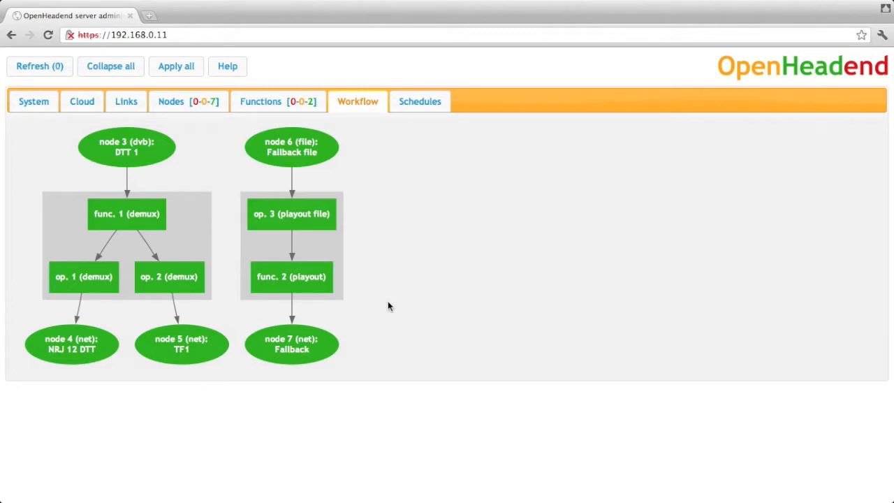
Create a new monitor function with node 4 (net): NRJ 12 DTT as its input node, and apply it
{"action": "left_click", "coordinate": [289, 105]}
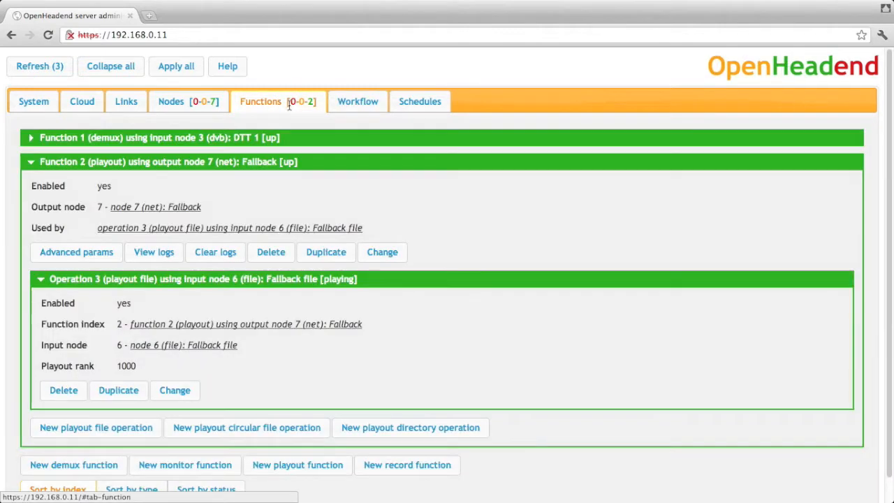
{"action": "left_click", "coordinate": [281, 163]}
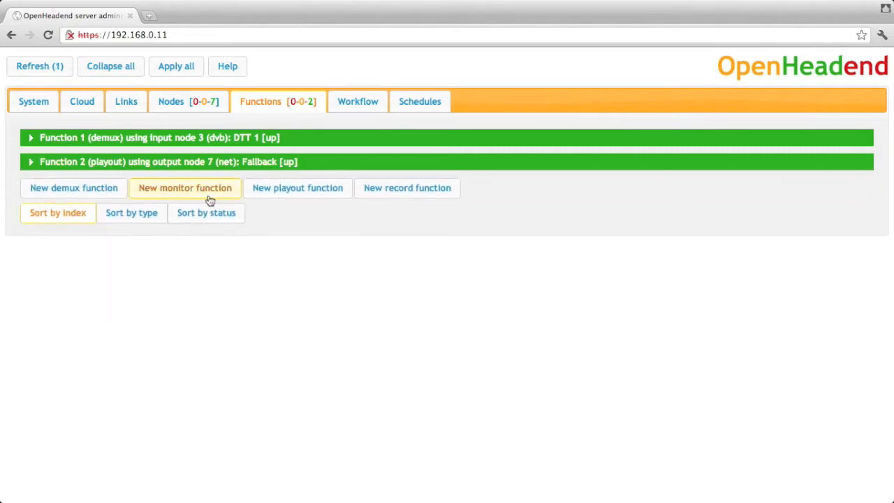
{"action": "left_click", "coordinate": [209, 200]}
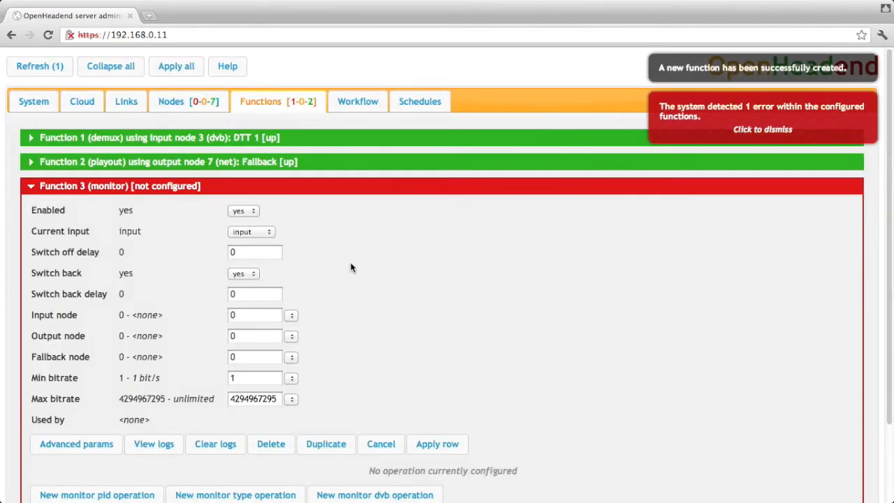
{"action": "scroll", "coordinate": [350, 268], "scroll_direction": "down", "scroll_amount": 2}
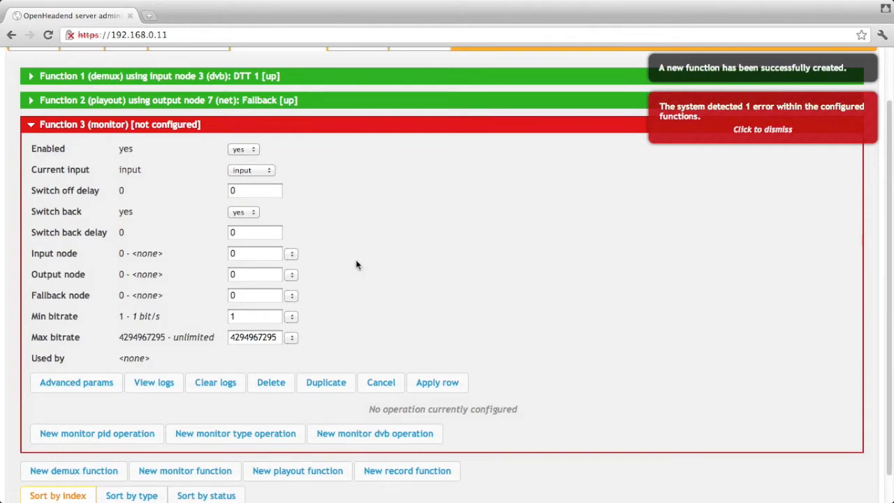
{"action": "left_click", "coordinate": [291, 254]}
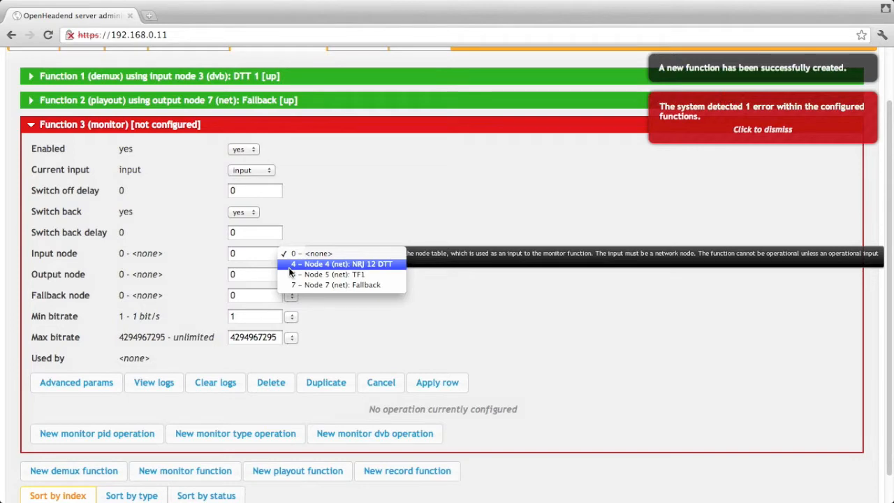
{"action": "left_click", "coordinate": [321, 264]}
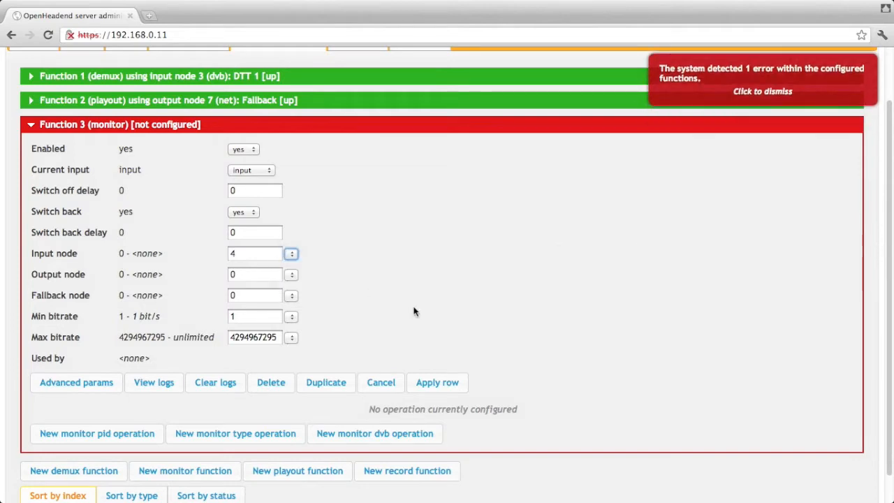
{"action": "left_click", "coordinate": [429, 381]}
{"action": "left_click", "coordinate": [459, 314]}
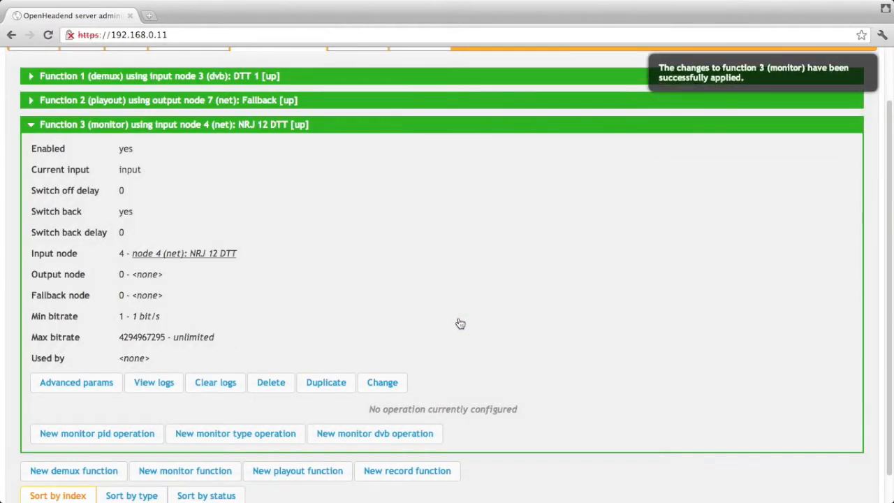
Follow the monitor function's input node link and check the current bitrate of the NRJ 12 DTT node
{"action": "mouse_move", "coordinate": [208, 259]}
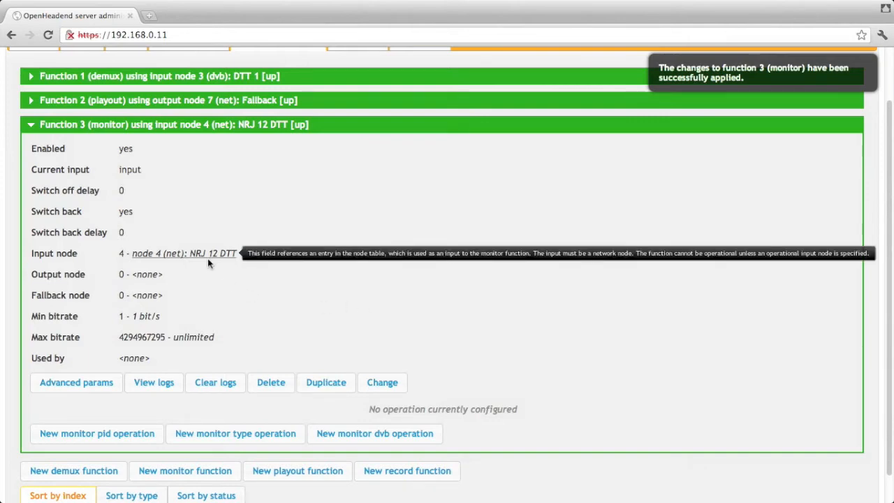
{"action": "left_click", "coordinate": [208, 256]}
{"action": "scroll", "coordinate": [249, 270], "scroll_direction": "down", "scroll_amount": 1}
{"action": "left_click", "coordinate": [205, 379]}
{"action": "left_click_drag", "start_coordinate": [205, 379], "coordinate": [151, 376]}
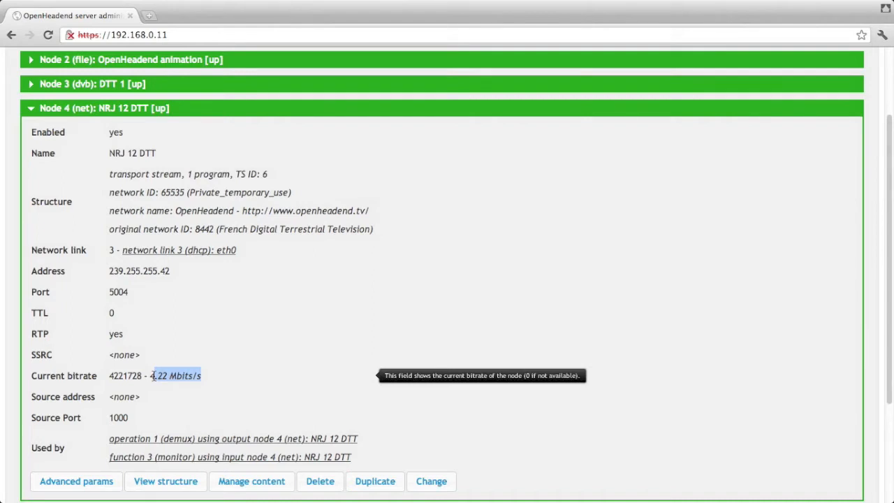
Examine the NIT and SDT tables, including service 1538, in the stream structure of the NRJ 12 DTT node, and close the view
{"action": "left_click", "coordinate": [176, 486]}
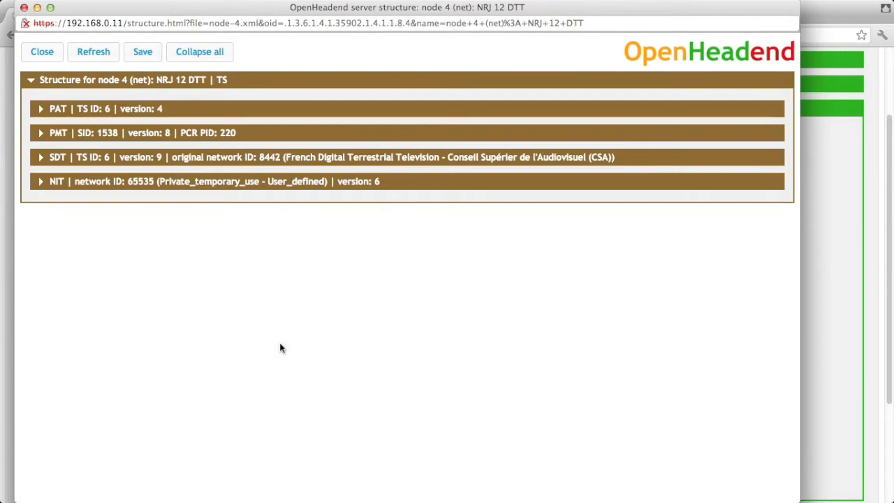
{"action": "left_click", "coordinate": [213, 181]}
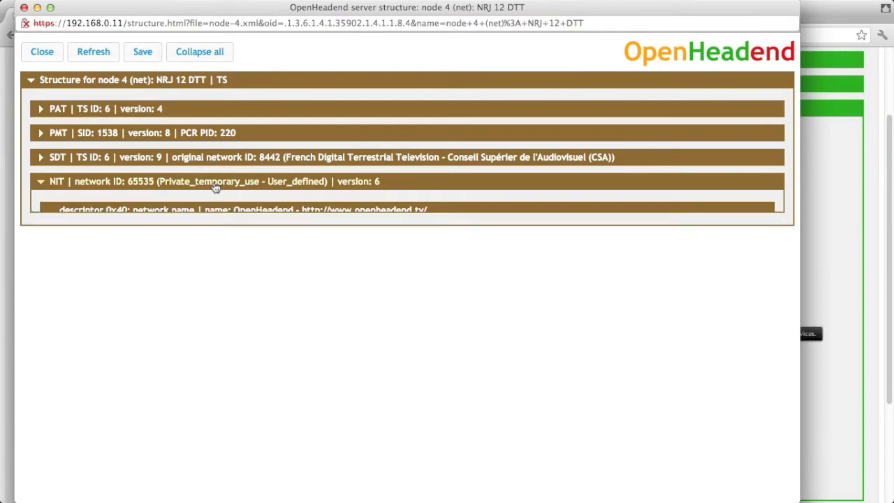
{"action": "left_click", "coordinate": [215, 176]}
{"action": "left_click", "coordinate": [215, 162]}
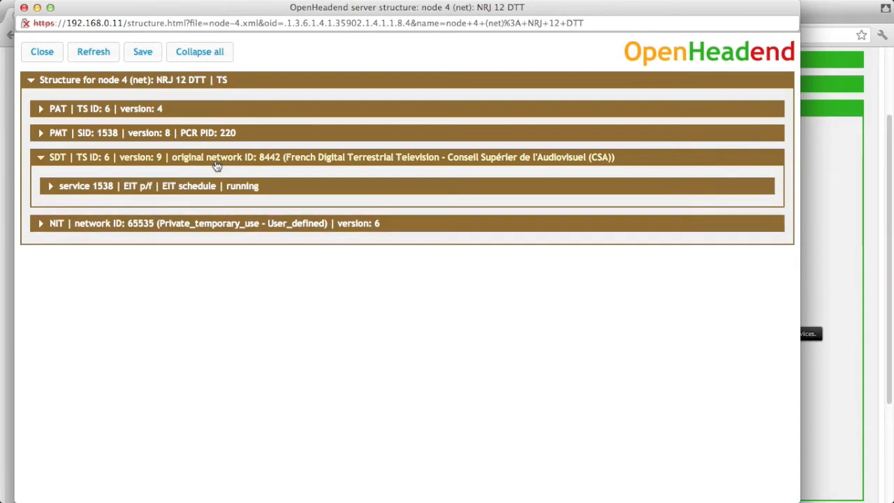
{"action": "left_click", "coordinate": [196, 187]}
{"action": "left_click", "coordinate": [49, 52]}
{"action": "left_click", "coordinate": [122, 109]}
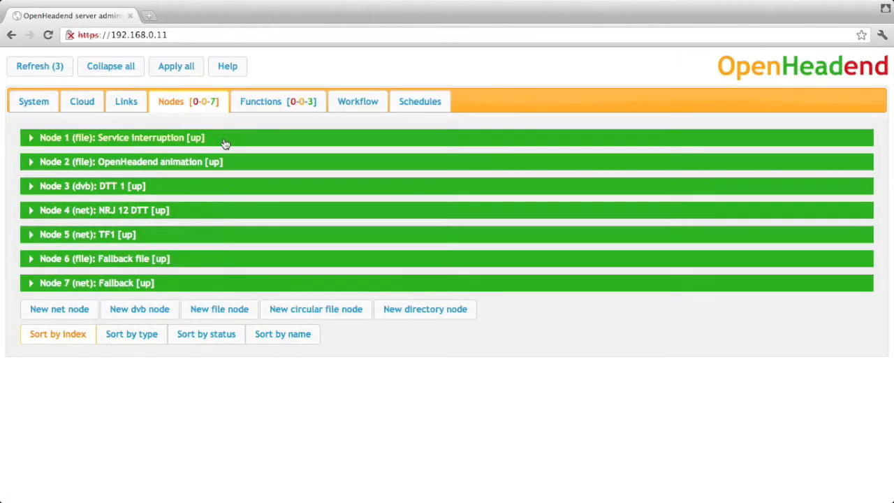
Set the monitor function's minimum bitrate to 1 Mbit/s and maximum bitrate to 9 Mbit/s, and apply the changes
{"action": "left_click", "coordinate": [291, 104]}
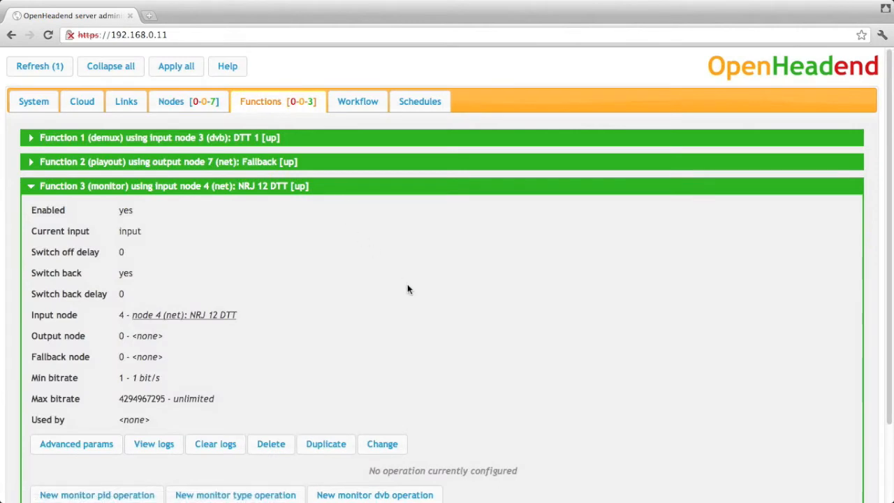
{"action": "scroll", "coordinate": [407, 283], "scroll_direction": "down", "scroll_amount": 3}
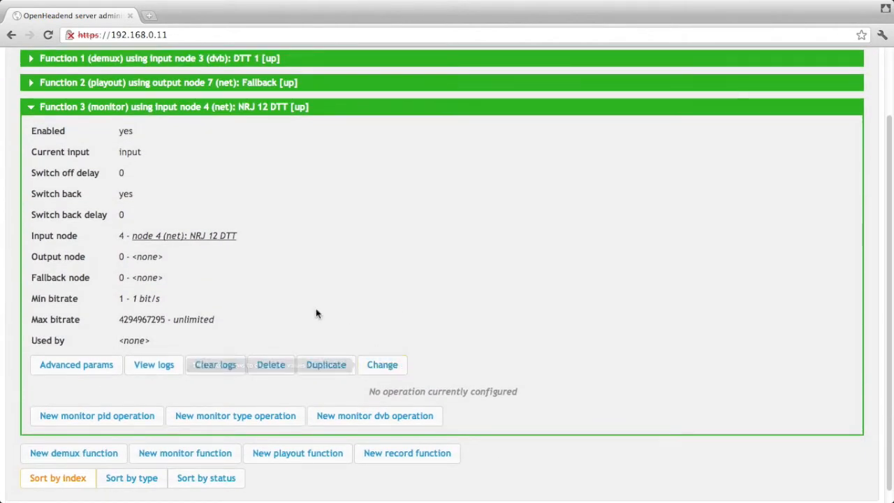
{"action": "left_click", "coordinate": [386, 368]}
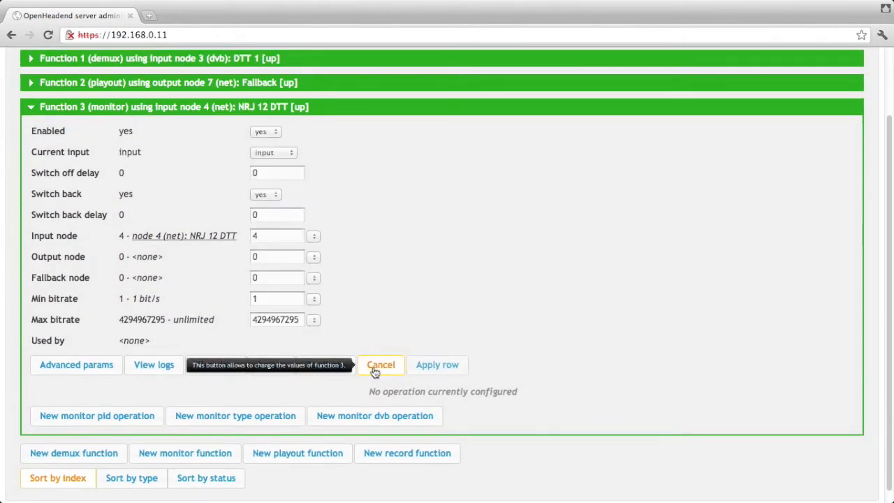
{"action": "left_click", "coordinate": [314, 299]}
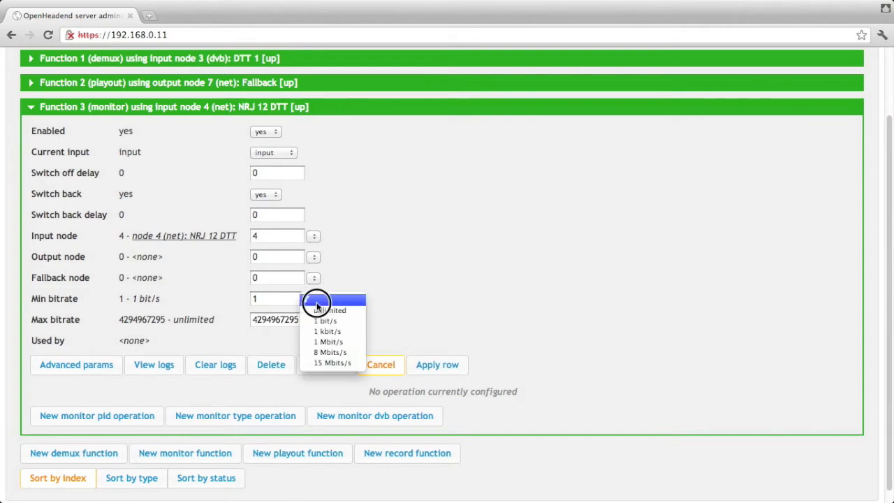
{"action": "left_click", "coordinate": [331, 342]}
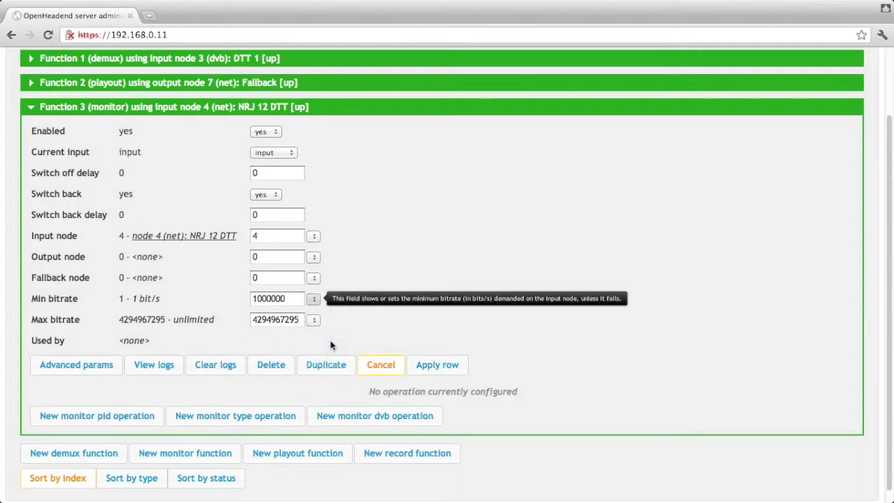
{"action": "left_click", "coordinate": [314, 320]}
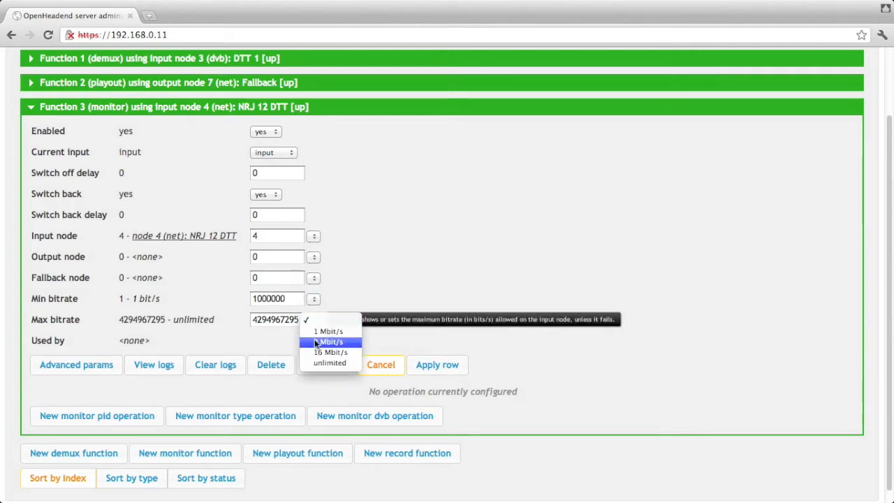
{"action": "left_click", "coordinate": [322, 341]}
{"action": "left_click", "coordinate": [434, 366]}
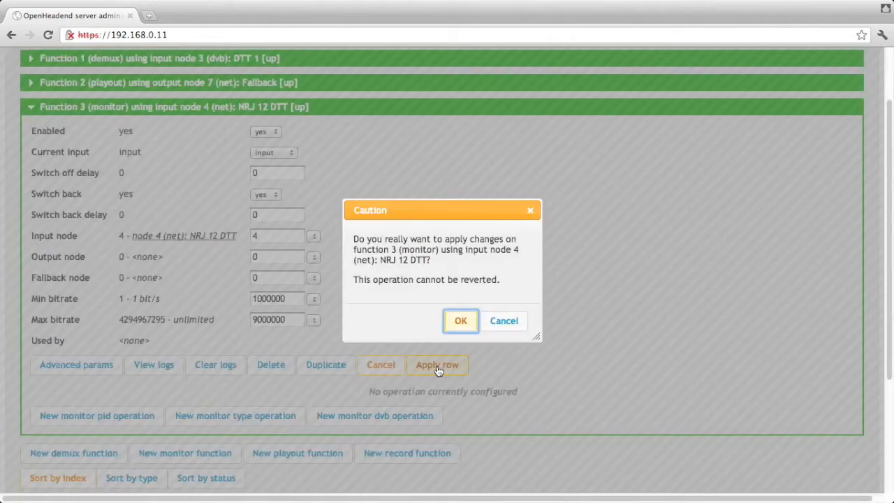
{"action": "left_click", "coordinate": [457, 319]}
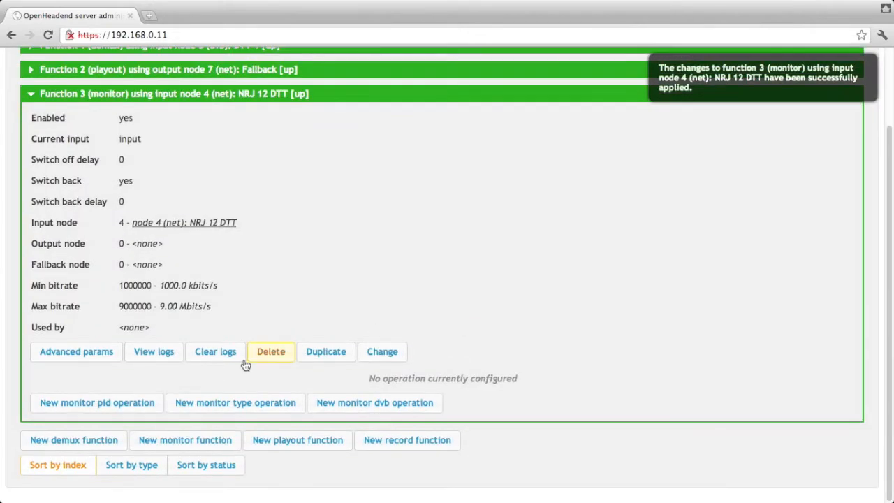
Add a monitor PID operation to function 3 for PID 220 (MPEG-2 video) with Carries PES set to yes, and apply it
{"action": "left_click", "coordinate": [139, 402]}
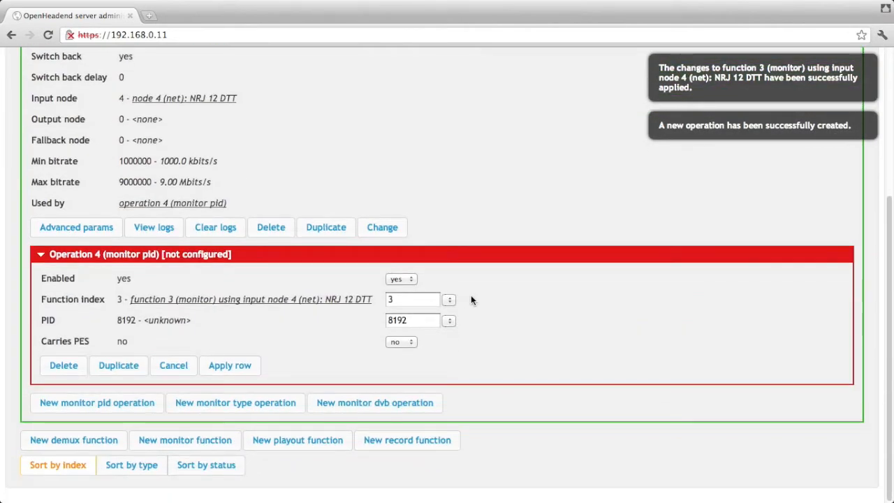
{"action": "left_click", "coordinate": [449, 320]}
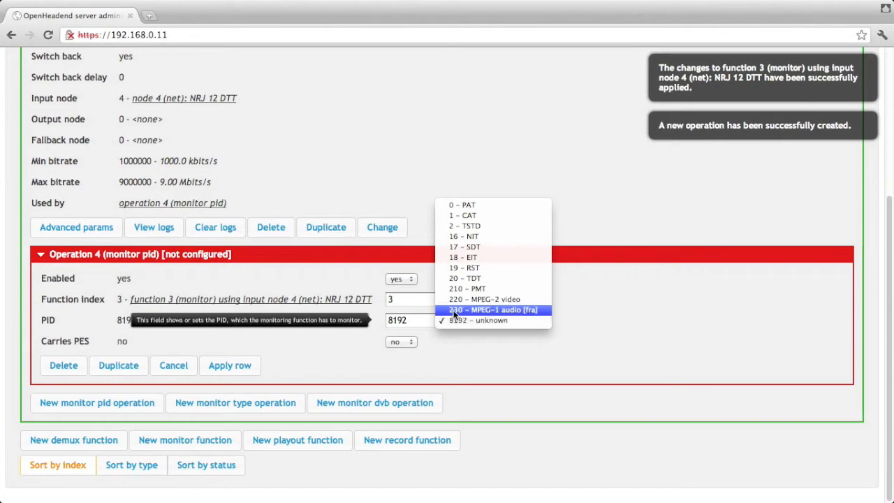
{"action": "left_click", "coordinate": [461, 299]}
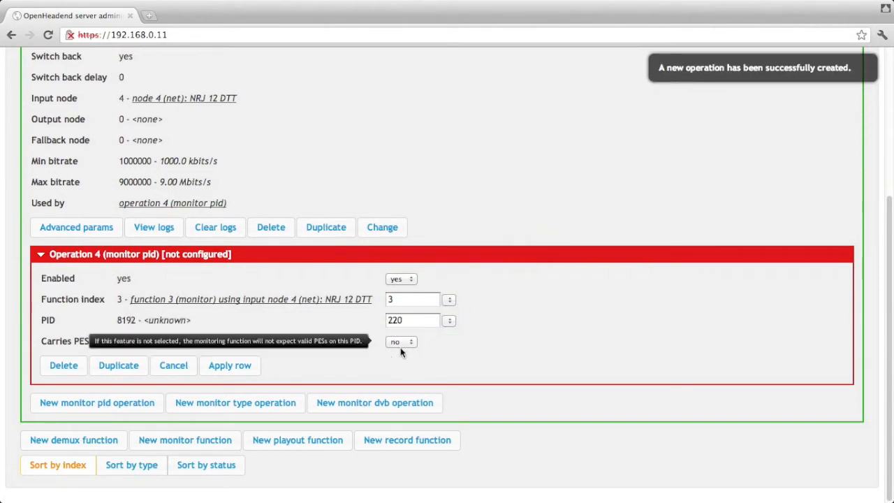
{"action": "left_click", "coordinate": [402, 343]}
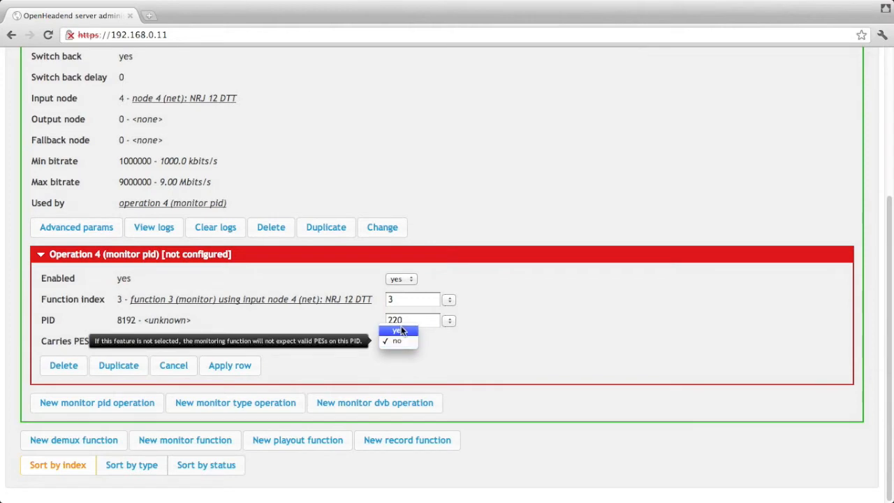
{"action": "left_click", "coordinate": [398, 330]}
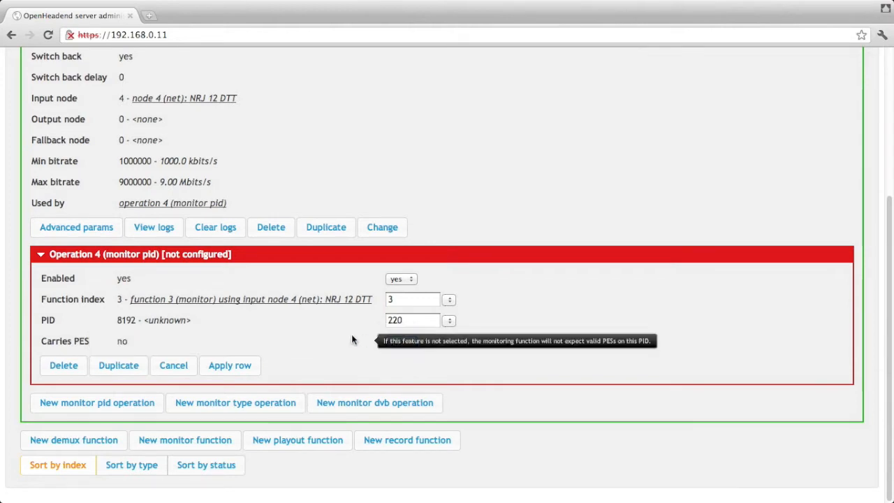
{"action": "left_click", "coordinate": [245, 370]}
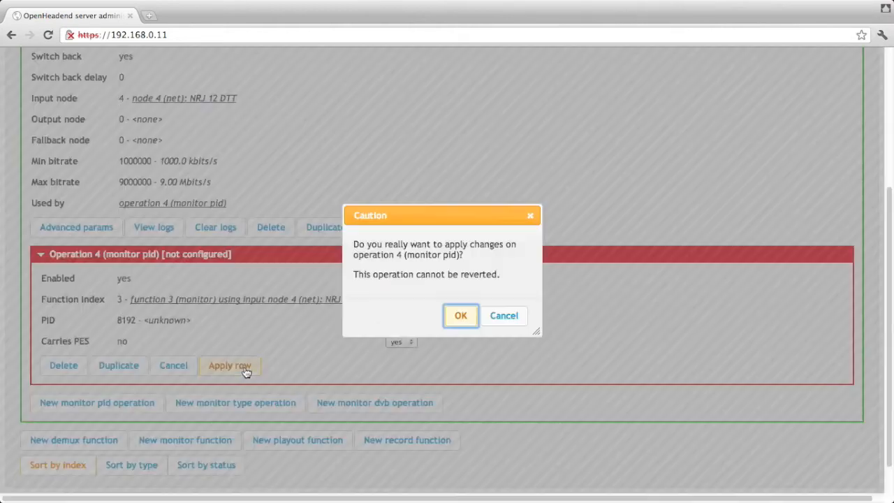
{"action": "left_click", "coordinate": [461, 316]}
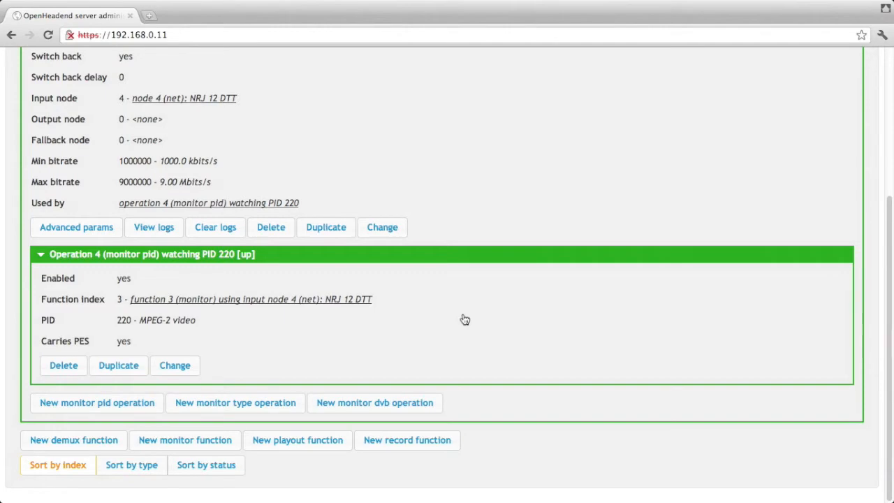
Add a monitor type operation to function 3 for audio with a minimum number of 1 and maximum of 3, and apply it
{"action": "left_click", "coordinate": [240, 403]}
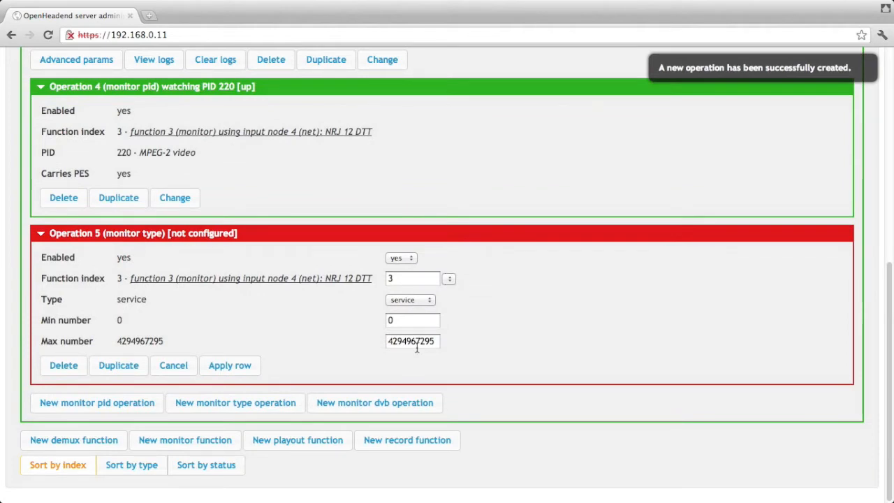
{"action": "left_click", "coordinate": [421, 303]}
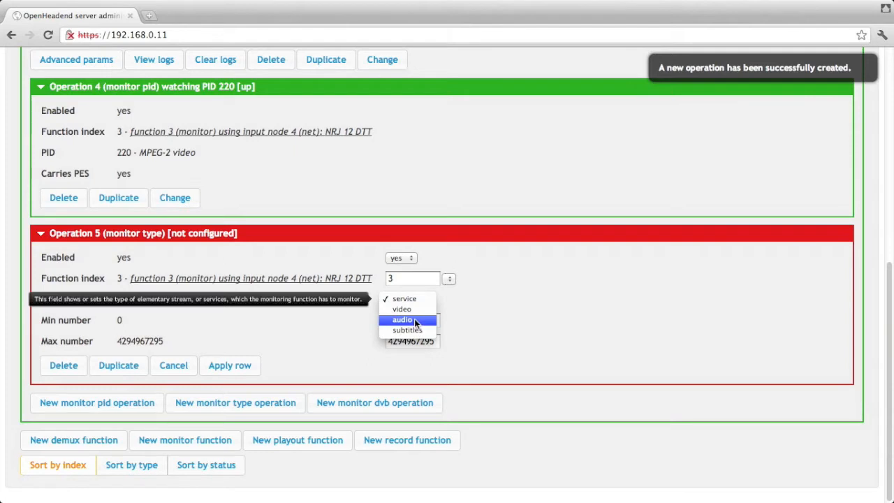
{"action": "left_click", "coordinate": [414, 318]}
{"action": "left_click", "coordinate": [414, 319]}
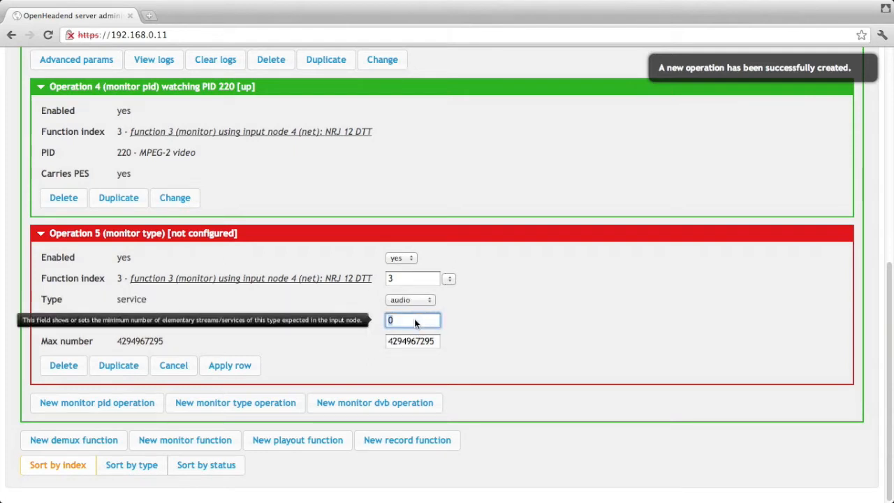
{"action": "type", "text": "1"}
{"action": "double_click", "coordinate": [414, 340]}
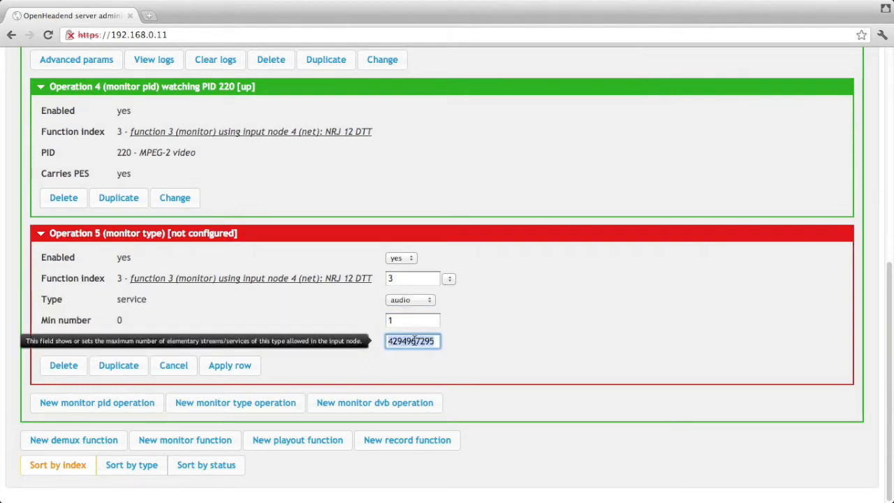
{"action": "type", "text": "3"}
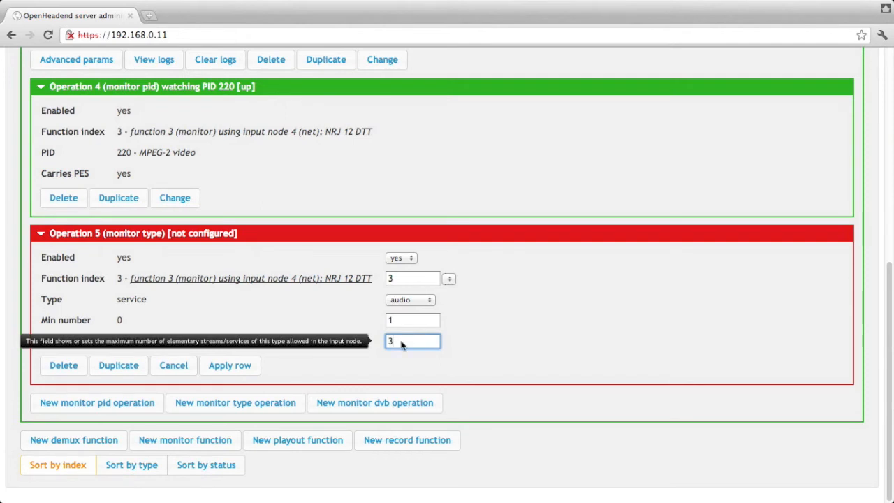
{"action": "left_click", "coordinate": [248, 366]}
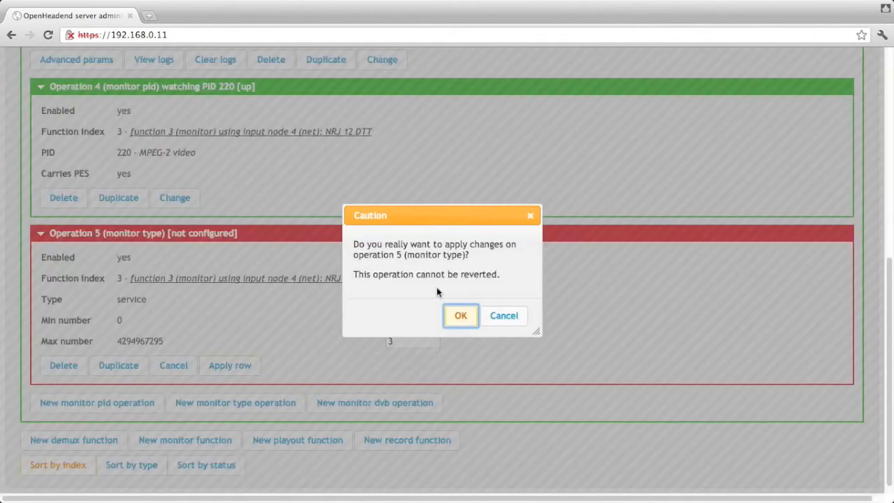
{"action": "left_click", "coordinate": [457, 318]}
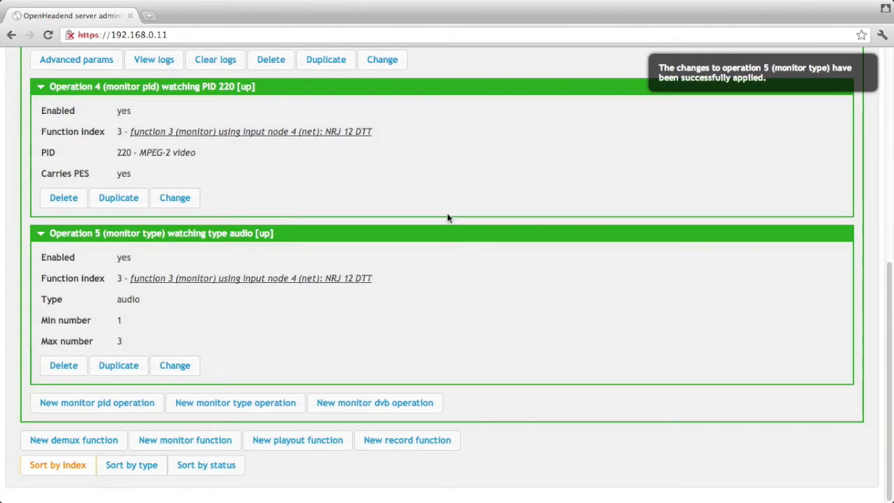
Collapse operations 4 and 5 of the monitor function and view the workflow diagram
{"action": "left_click", "coordinate": [450, 88]}
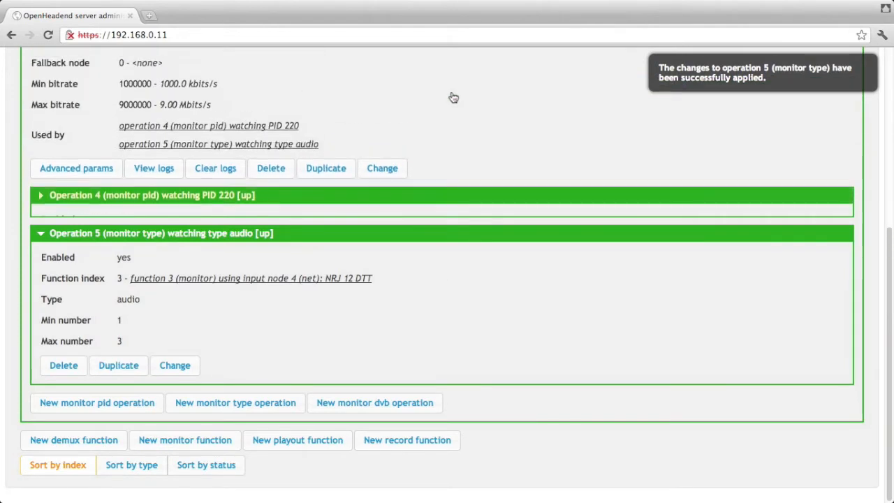
{"action": "left_click", "coordinate": [440, 235]}
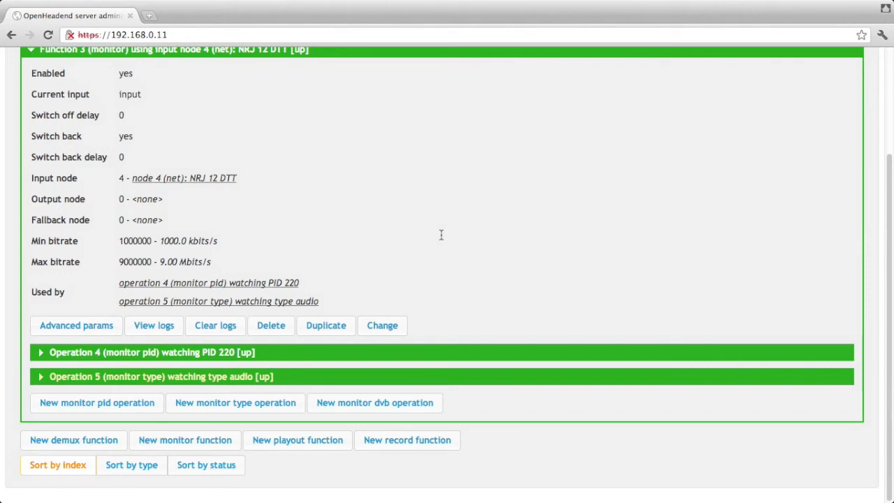
{"action": "scroll", "coordinate": [441, 235], "scroll_direction": "up", "scroll_amount": 3}
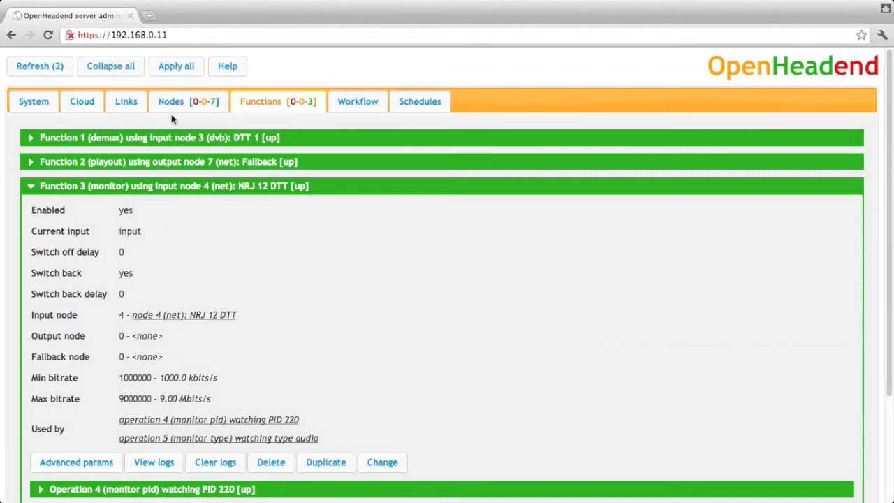
{"action": "left_click", "coordinate": [352, 111]}
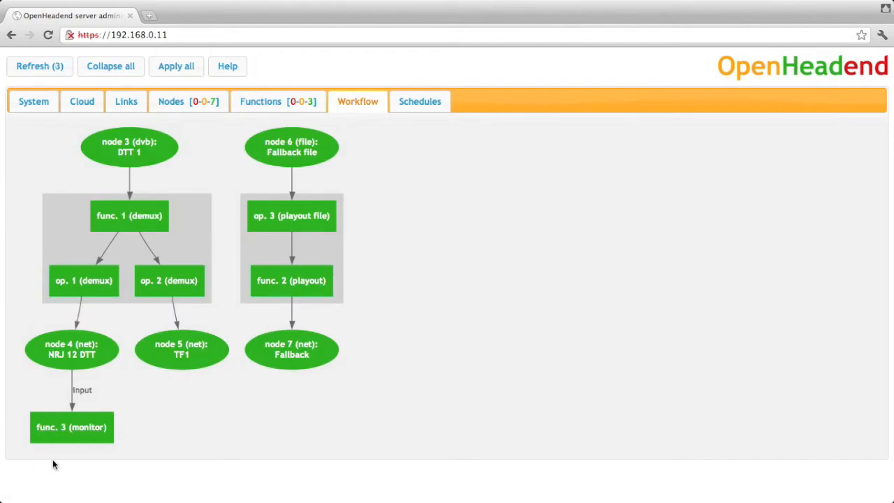
Create a new net node named "NRJ 12 monitored" and bind it to network link 3 (dhcp): eth0
{"action": "left_click", "coordinate": [204, 100]}
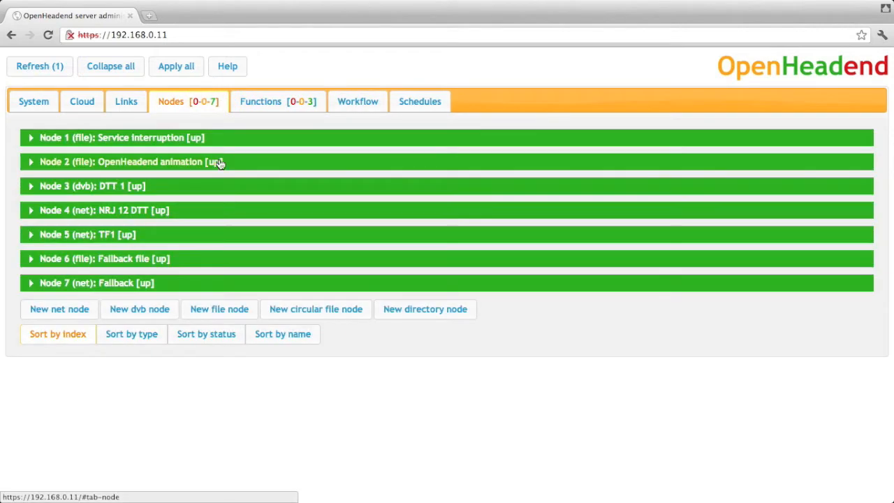
{"action": "left_click", "coordinate": [79, 309]}
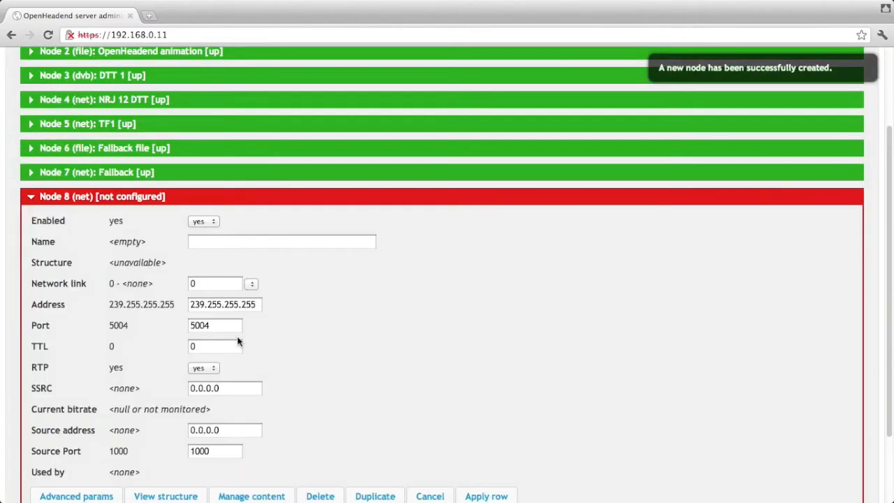
{"action": "left_click", "coordinate": [251, 241]}
{"action": "type", "text": "NRJ"}
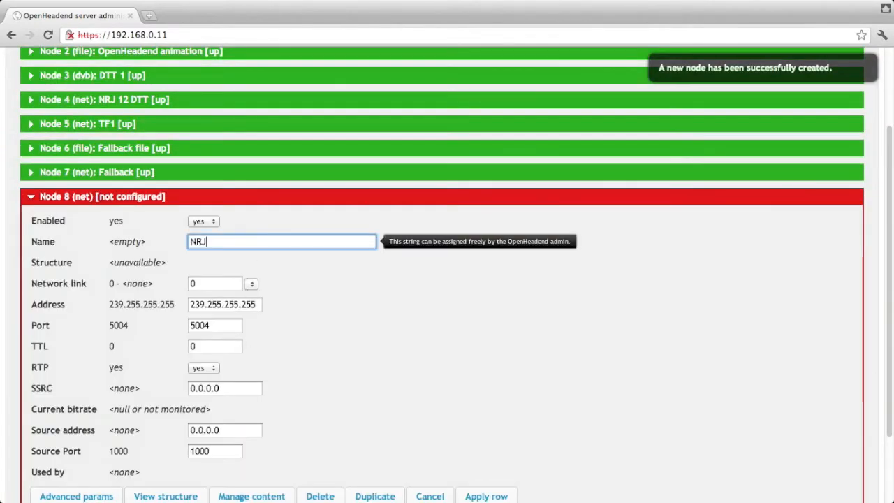
{"action": "type", "text": " 12 monitored"}
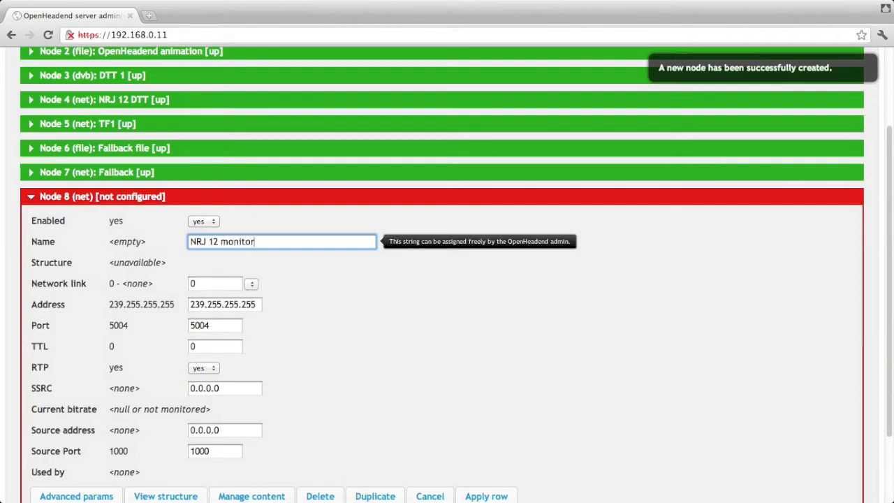
{"action": "left_click", "coordinate": [248, 285]}
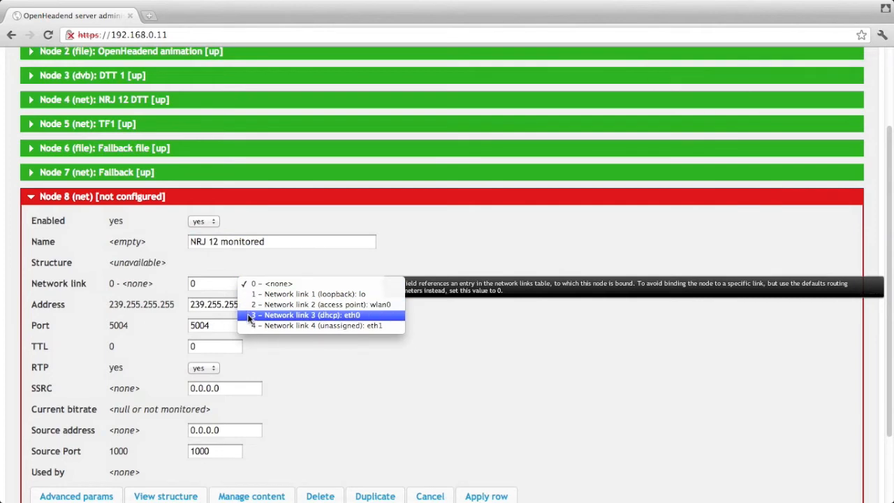
{"action": "left_click", "coordinate": [251, 314]}
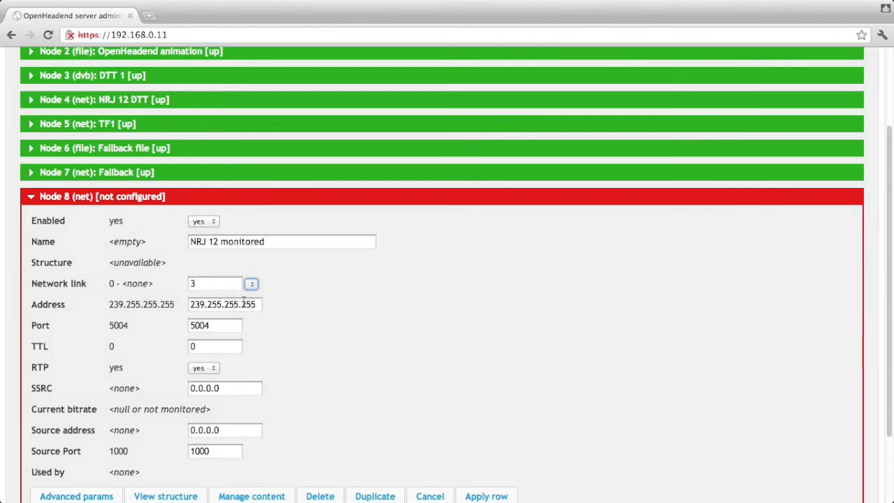
Set node 8's address to 239.255.42.42, apply the changes, and collapse the node
{"action": "left_click_drag", "start_coordinate": [225, 305], "coordinate": [282, 308]}
{"action": "type", "text": "42"}
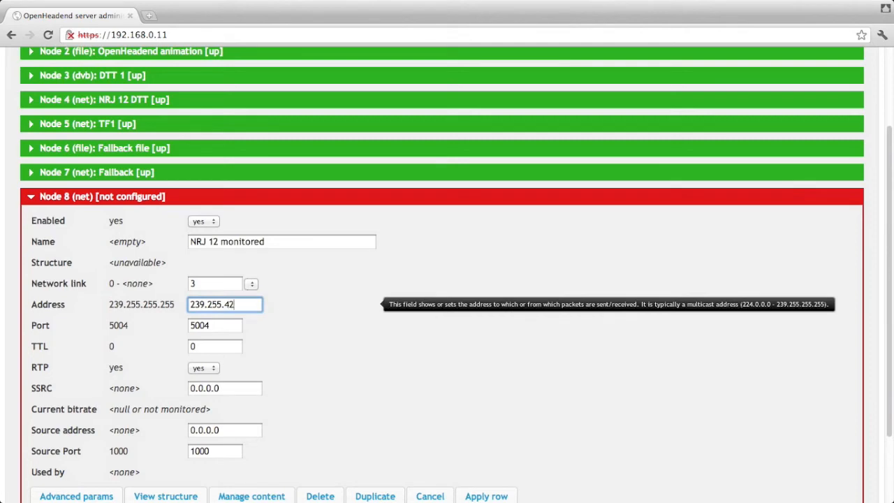
{"action": "type", "text": "42"}
{"action": "scroll", "coordinate": [445, 345], "scroll_direction": "down", "scroll_amount": 2}
{"action": "left_click", "coordinate": [480, 444]}
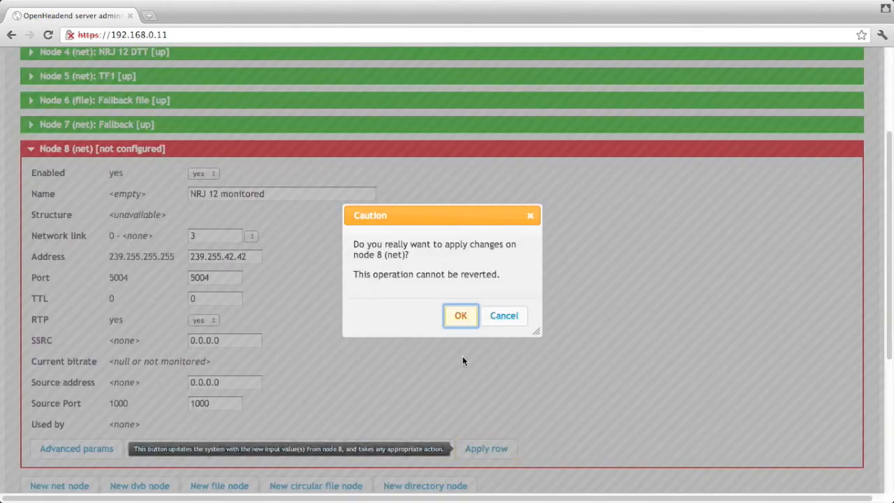
{"action": "left_click", "coordinate": [462, 318]}
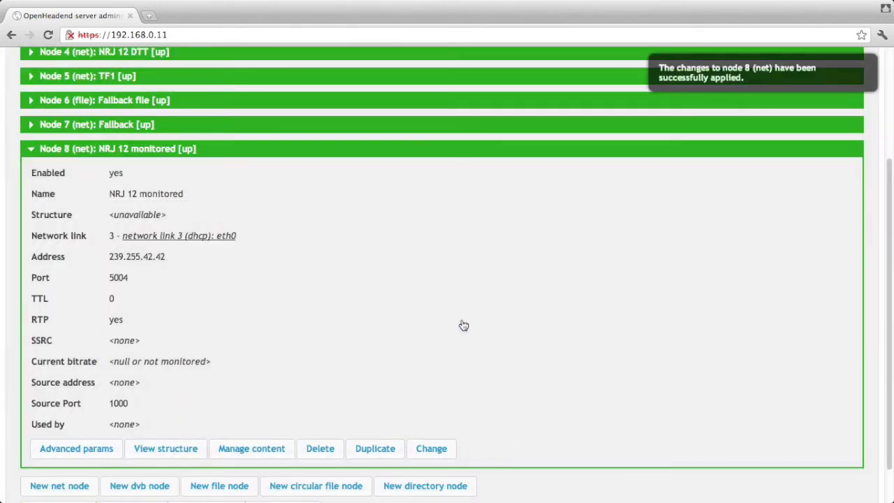
{"action": "left_click", "coordinate": [339, 152]}
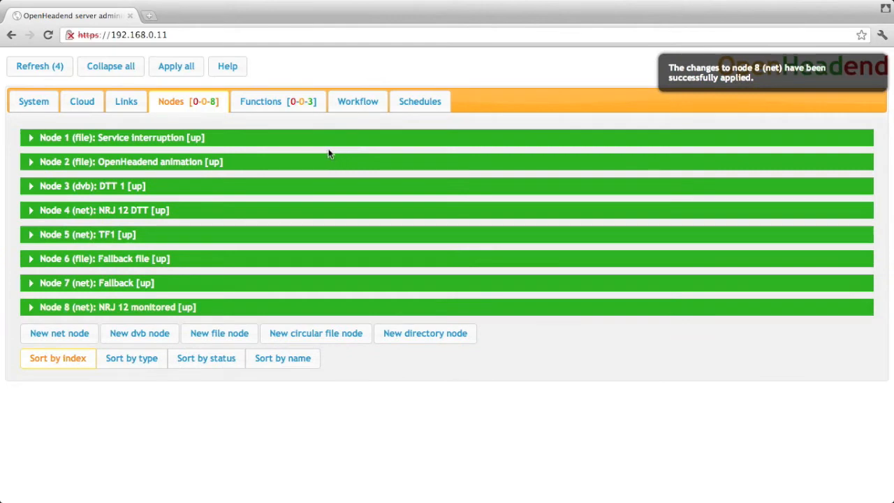
Set function 3's output node to 8 (NRJ 12 monitored) and fallback node to 7 (Fallback), and apply the changes
{"action": "left_click", "coordinate": [257, 104]}
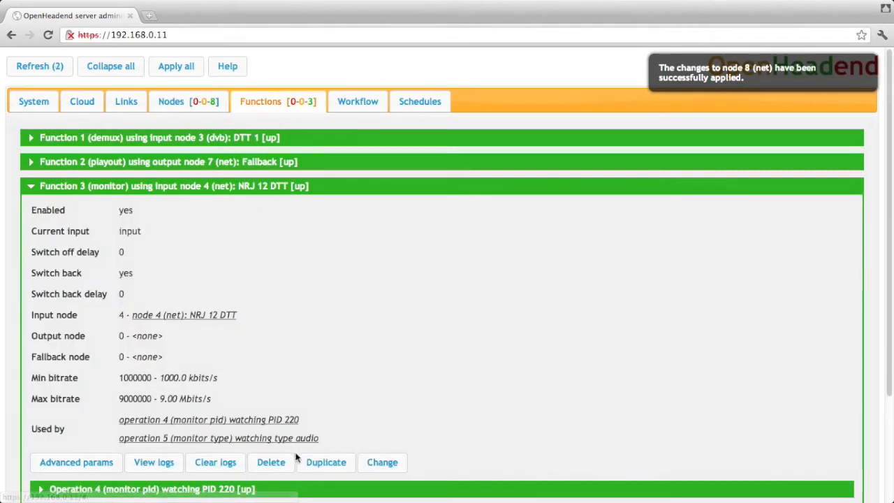
{"action": "left_click", "coordinate": [381, 462]}
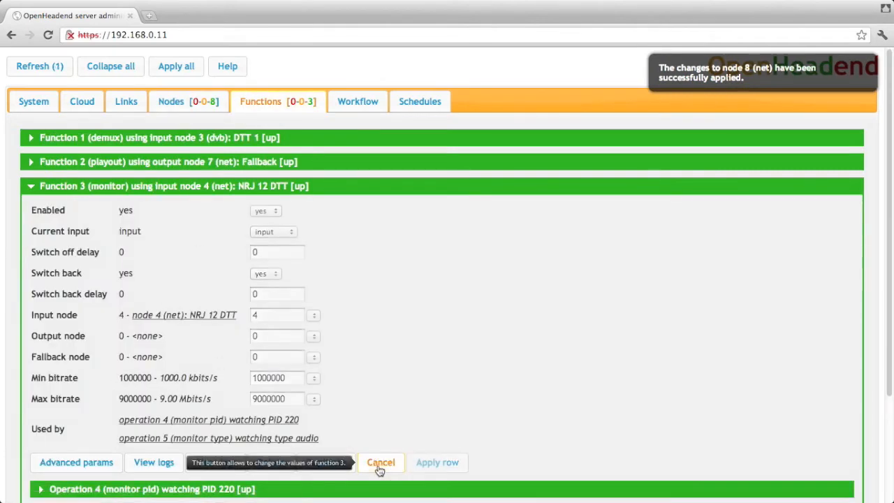
{"action": "left_click", "coordinate": [313, 338]}
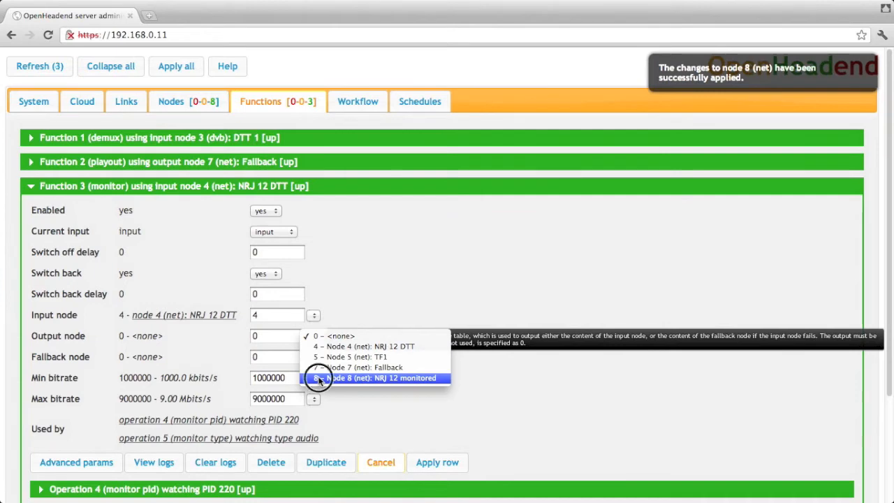
{"action": "left_click", "coordinate": [318, 378]}
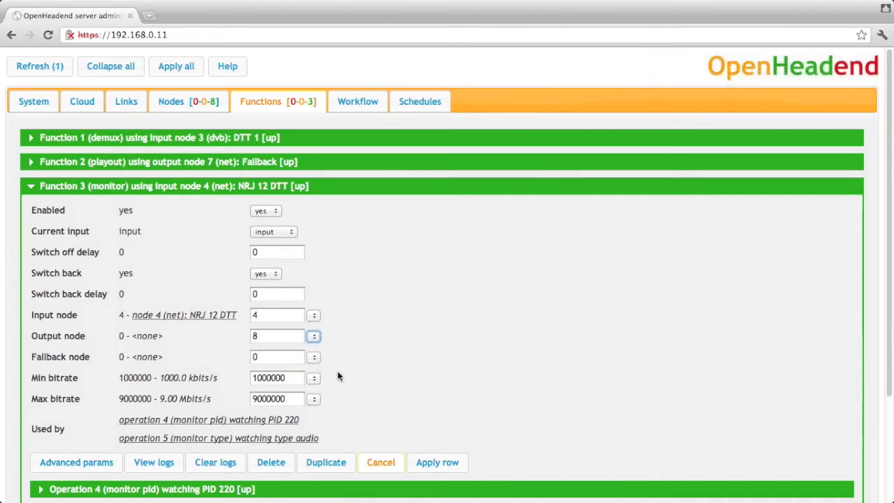
{"action": "left_click", "coordinate": [313, 357]}
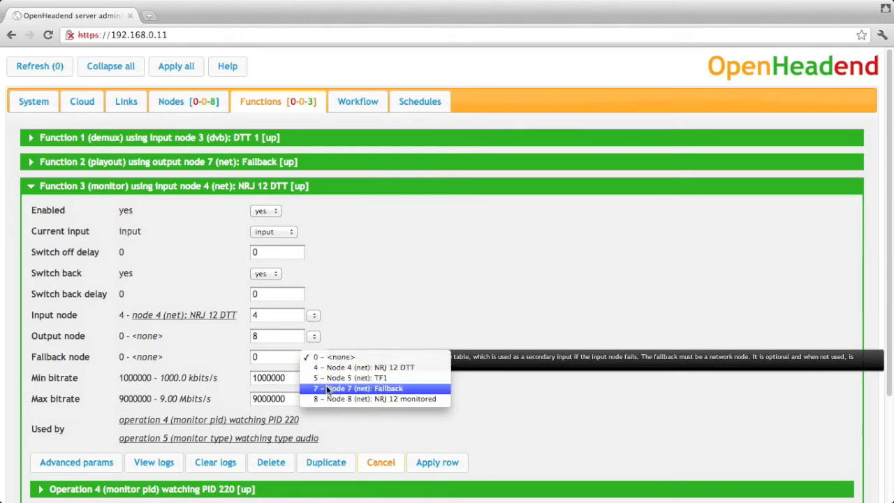
{"action": "left_click", "coordinate": [327, 389]}
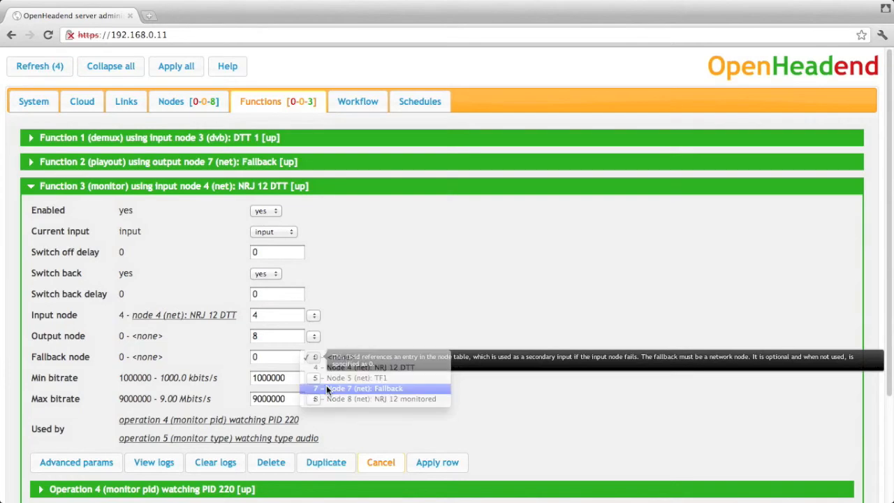
{"action": "left_click", "coordinate": [439, 463]}
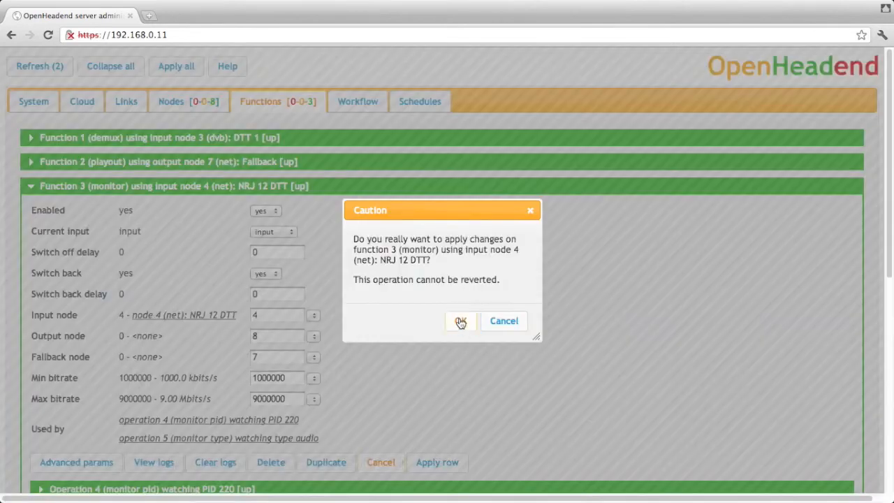
{"action": "left_click", "coordinate": [457, 320]}
Open the NRJ 12 monitored node from the workflow diagram, play its content, and close the viewer
{"action": "left_click", "coordinate": [347, 104]}
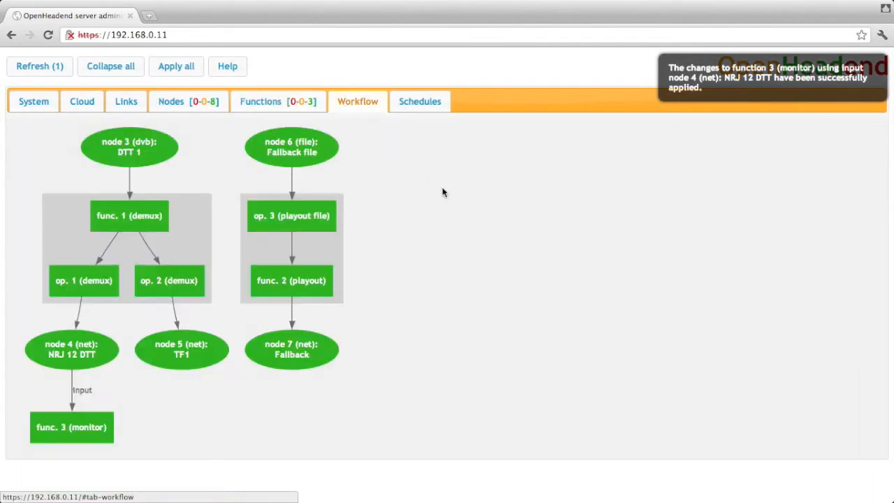
{"action": "scroll", "coordinate": [445, 192], "scroll_direction": "down", "scroll_amount": 1}
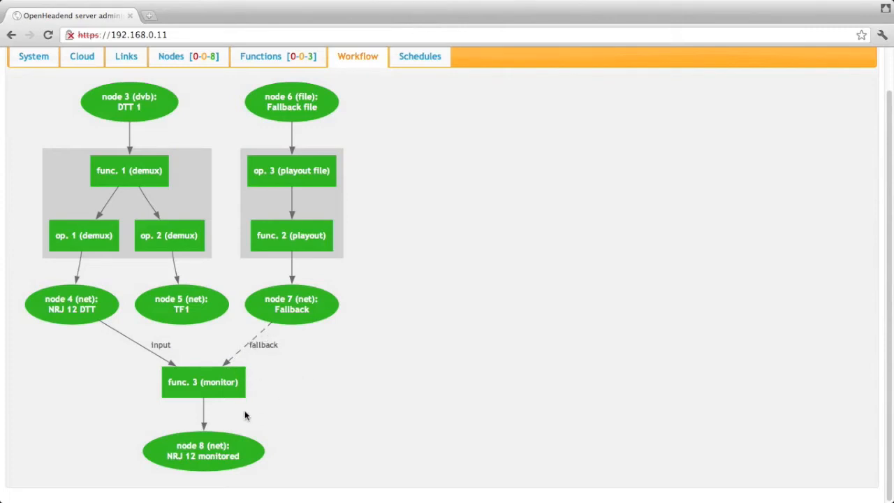
{"action": "left_click", "coordinate": [204, 453]}
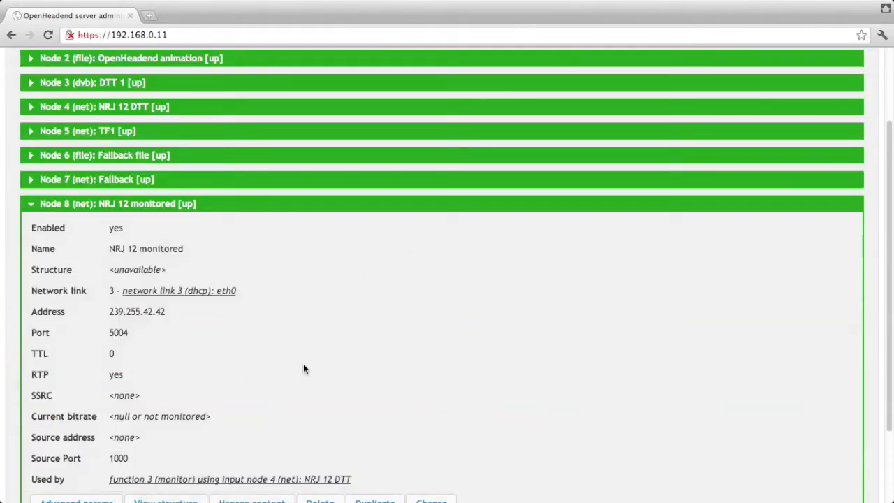
{"action": "scroll", "coordinate": [303, 363], "scroll_direction": "down", "scroll_amount": 3}
{"action": "left_click", "coordinate": [252, 403]}
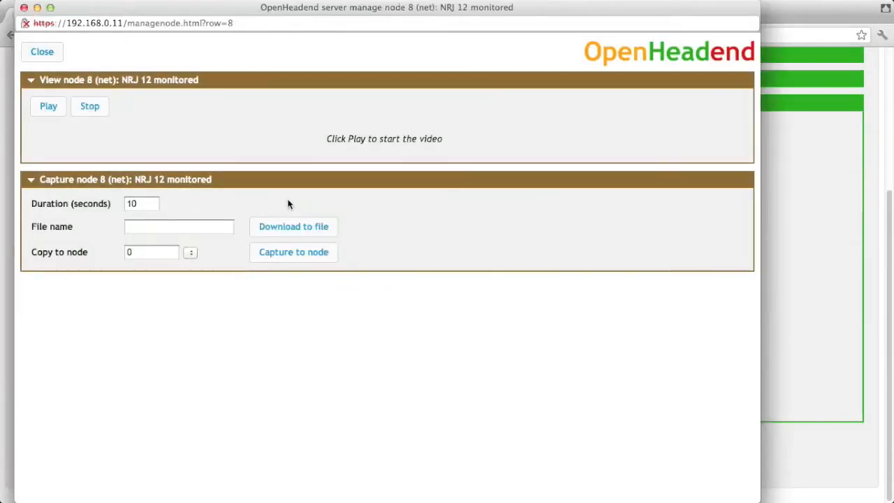
{"action": "left_click", "coordinate": [43, 110]}
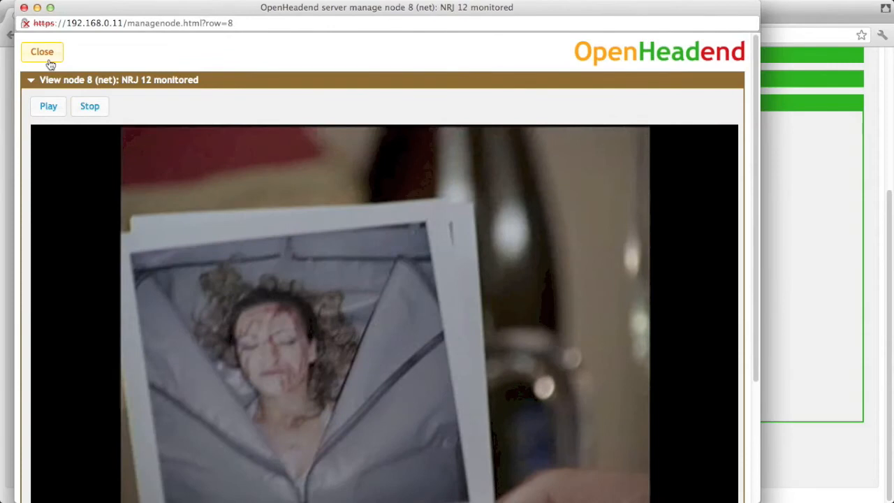
{"action": "left_click", "coordinate": [42, 53]}
Collapse node 8, return to the workflow diagram, and refresh it to examine the function statuses and the monitor's input and fallback links
{"action": "left_click", "coordinate": [281, 102]}
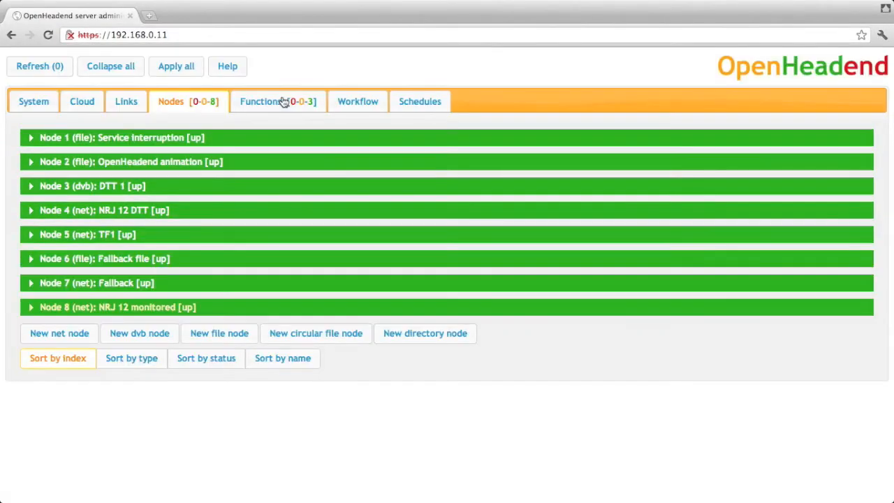
{"action": "left_click", "coordinate": [348, 108]}
{"action": "scroll", "coordinate": [457, 279], "scroll_direction": "down", "scroll_amount": 2}
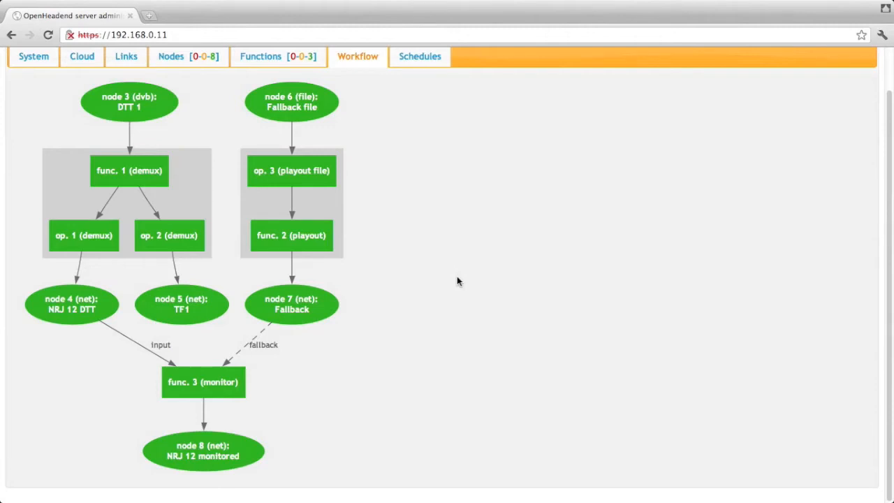
{"action": "scroll", "coordinate": [458, 280], "scroll_direction": "up", "scroll_amount": 1}
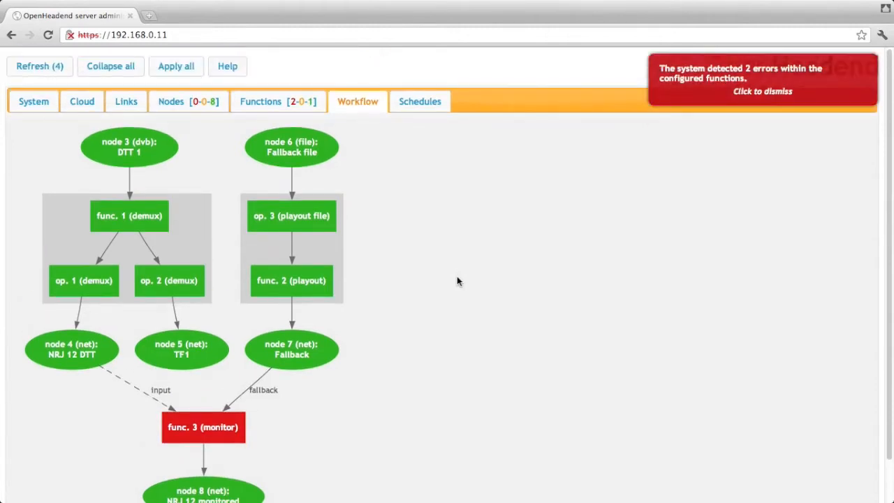
{"action": "left_click", "coordinate": [40, 70]}
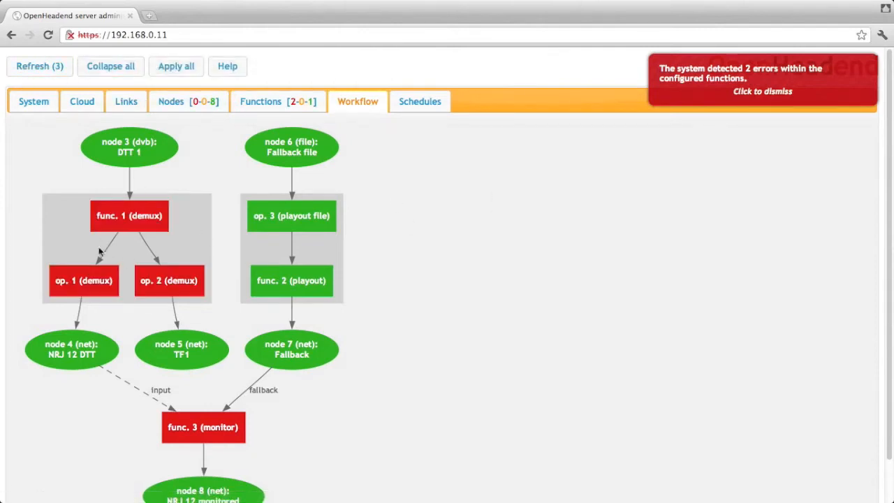
{"action": "scroll", "coordinate": [419, 355], "scroll_direction": "down", "scroll_amount": 1}
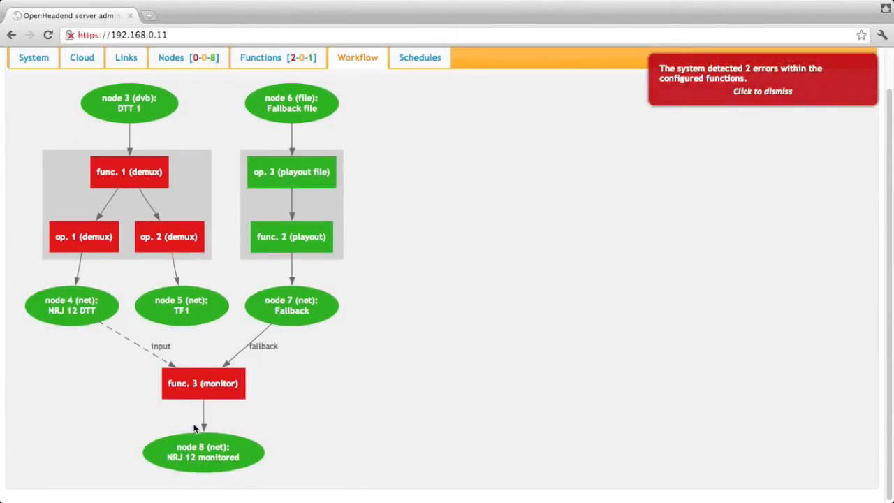
Reopen node 8 from the workflow diagram, play its stream again to check the fallback output, and close the viewer
{"action": "left_click", "coordinate": [204, 454]}
{"action": "scroll", "coordinate": [295, 351], "scroll_direction": "down", "scroll_amount": 2}
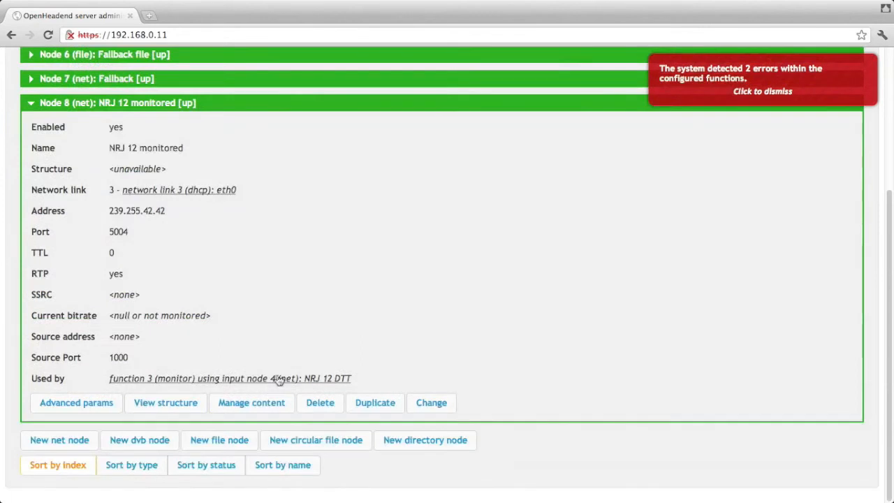
{"action": "left_click", "coordinate": [256, 345]}
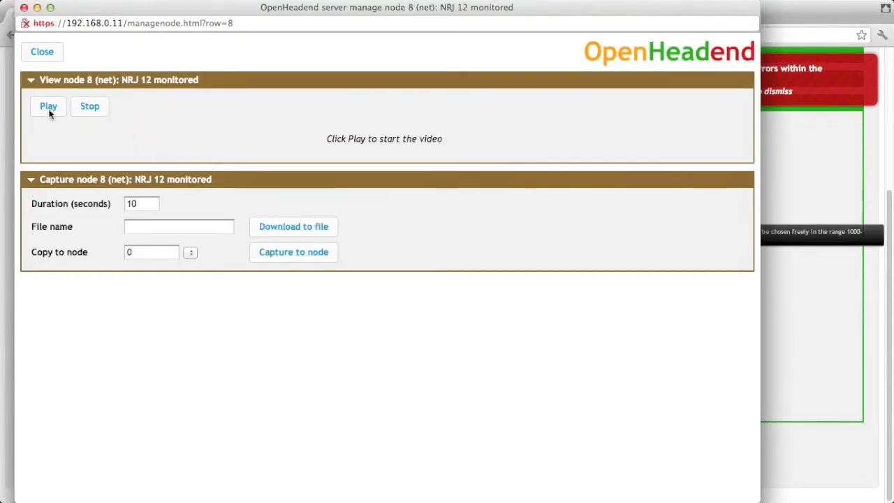
{"action": "left_click", "coordinate": [49, 108]}
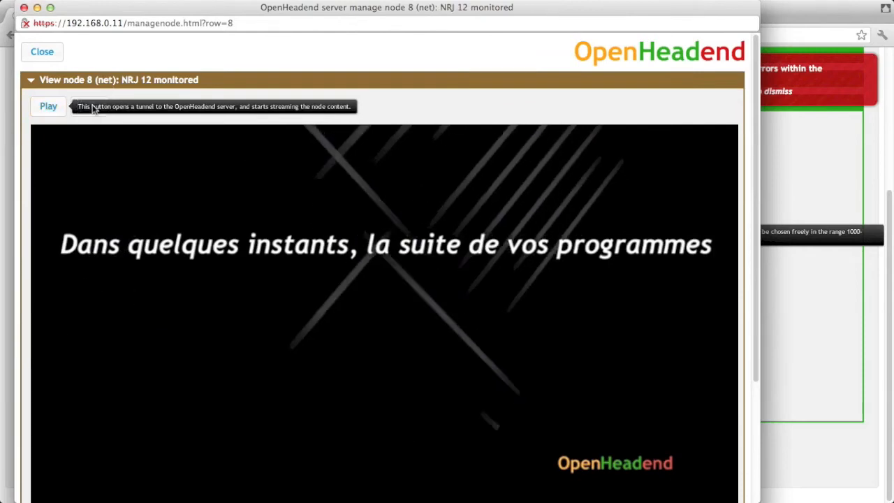
{"action": "left_click", "coordinate": [44, 52]}
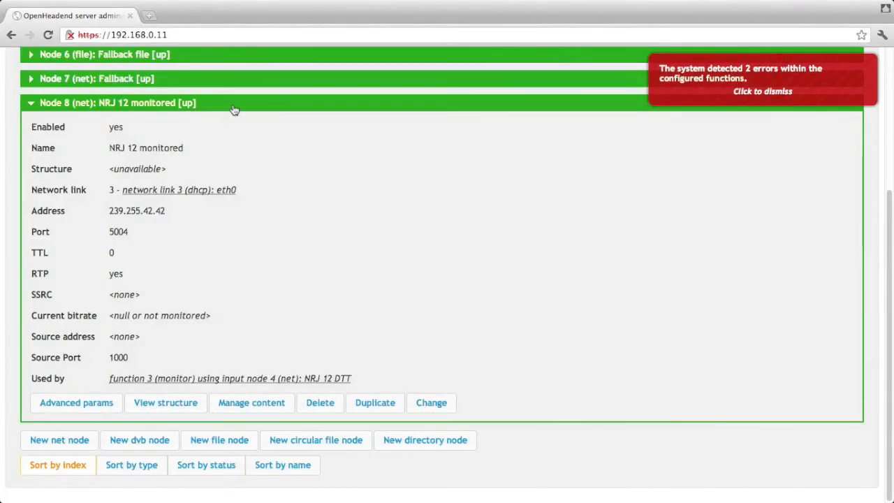
Collapse node 8 and examine function 3's switch back setting in the functions list
{"action": "left_click", "coordinate": [234, 105]}
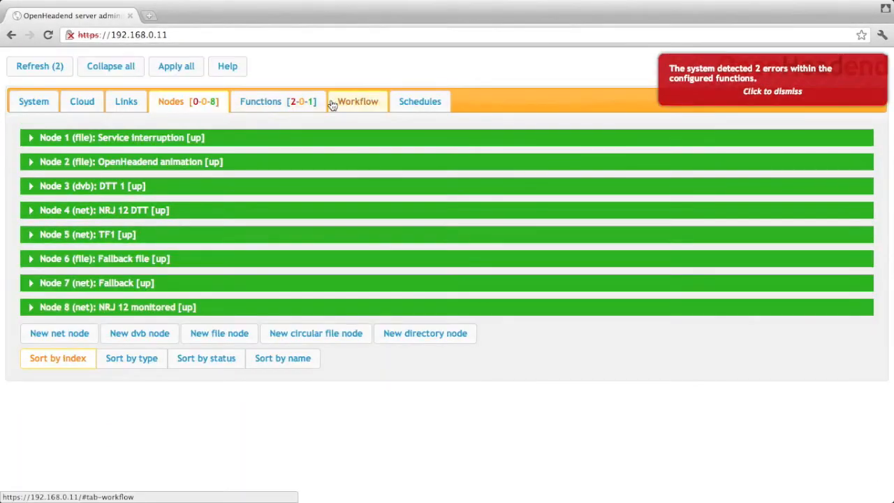
{"action": "left_click", "coordinate": [308, 103]}
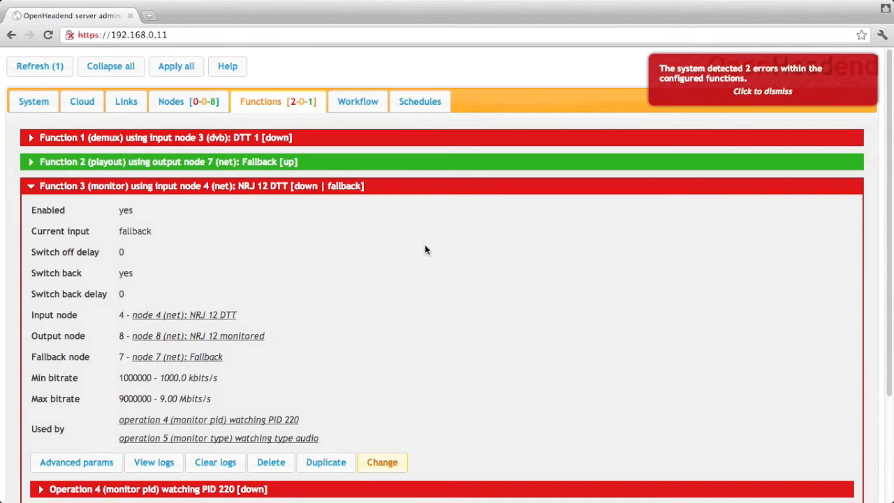
{"action": "scroll", "coordinate": [412, 289], "scroll_direction": "down", "scroll_amount": 1}
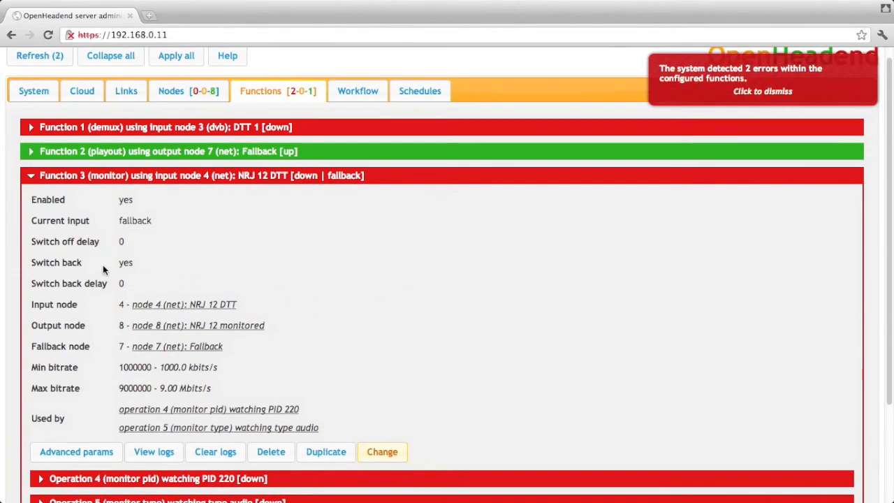
{"action": "left_click_drag", "start_coordinate": [110, 266], "coordinate": [138, 265]}
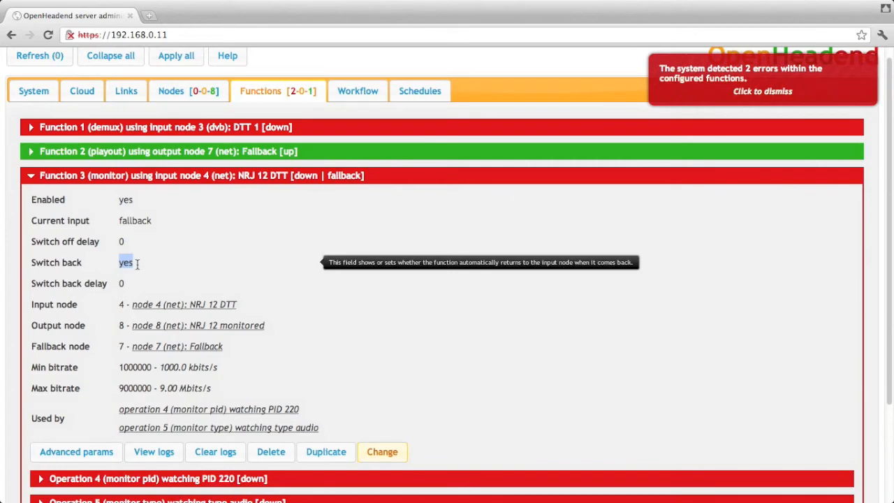
Set function 3's switch back delay to 10 seconds, keeping switch back at yes and current input at fallback, and apply the changes
{"action": "left_click", "coordinate": [382, 451]}
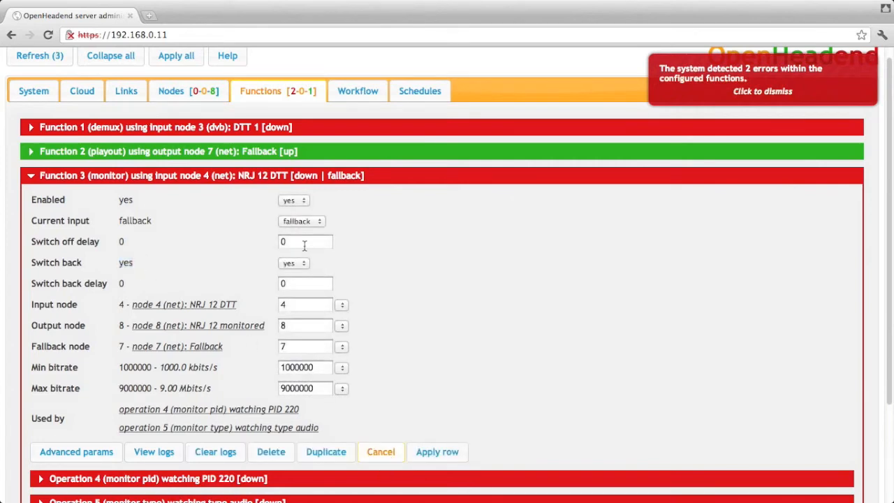
{"action": "left_click", "coordinate": [296, 269]}
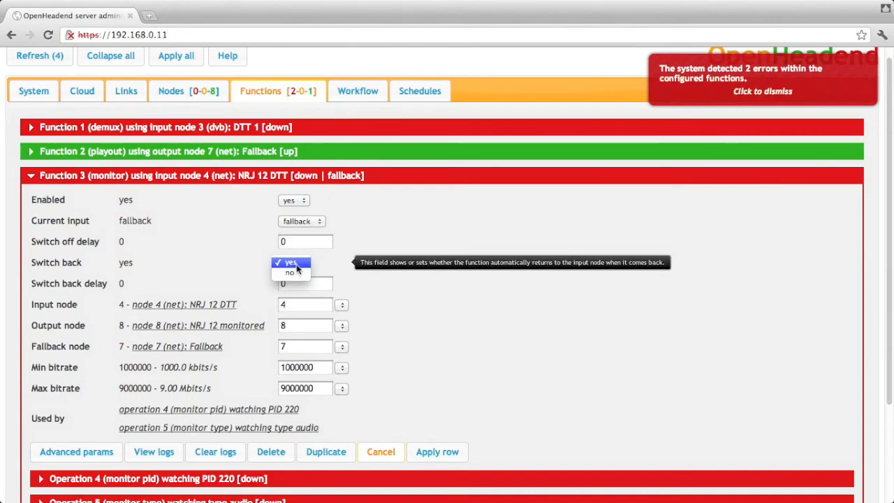
{"action": "left_click", "coordinate": [290, 263]}
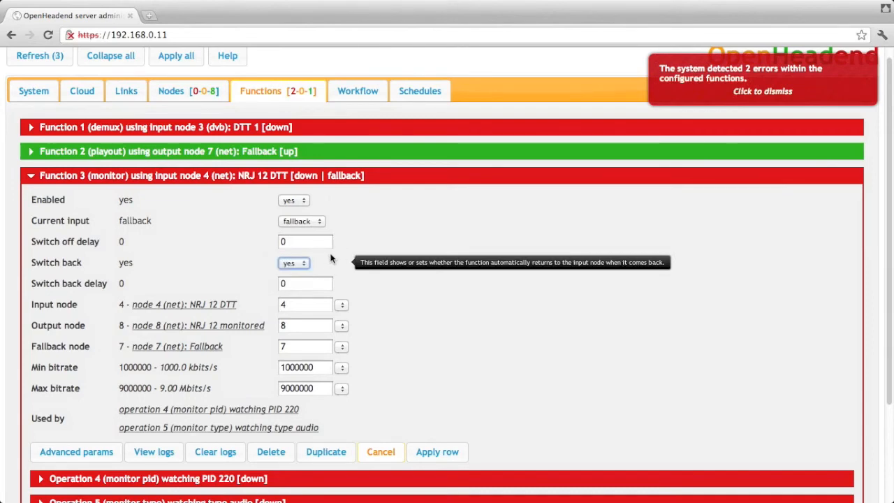
{"action": "left_click", "coordinate": [298, 282]}
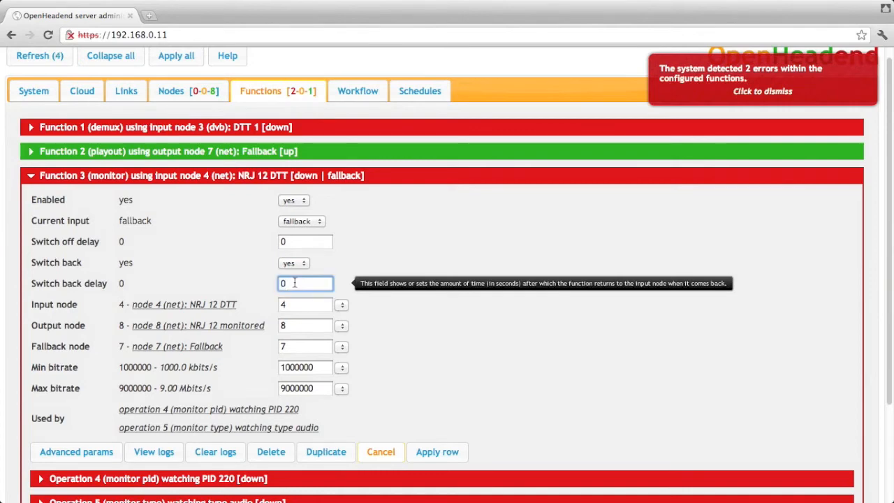
{"action": "key", "text": "BackSpace"}
{"action": "type", "text": "10"}
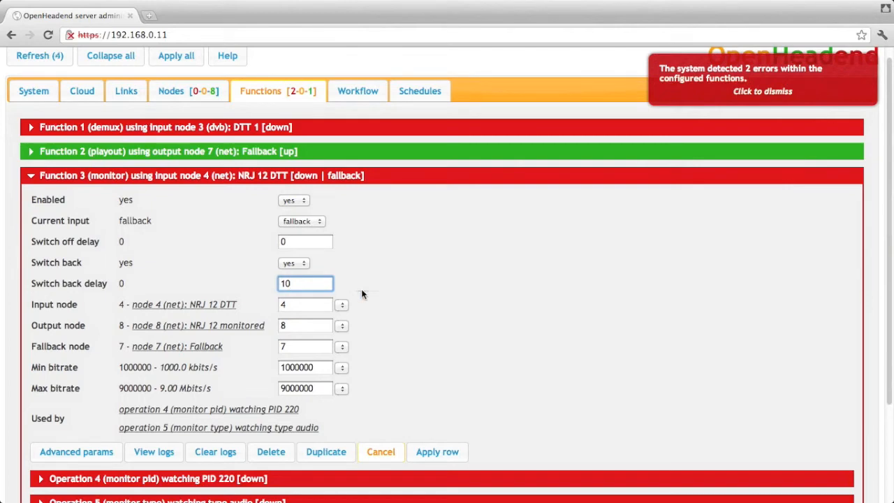
{"action": "left_click", "coordinate": [293, 241]}
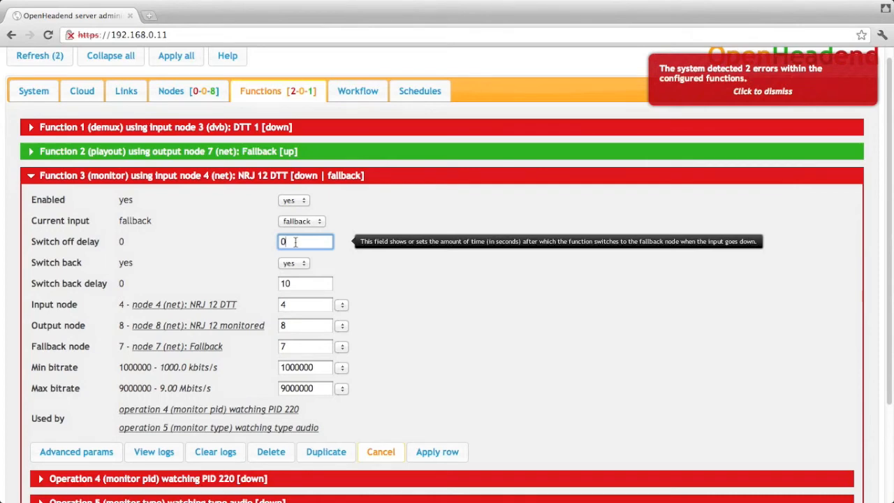
{"action": "left_click", "coordinate": [300, 222]}
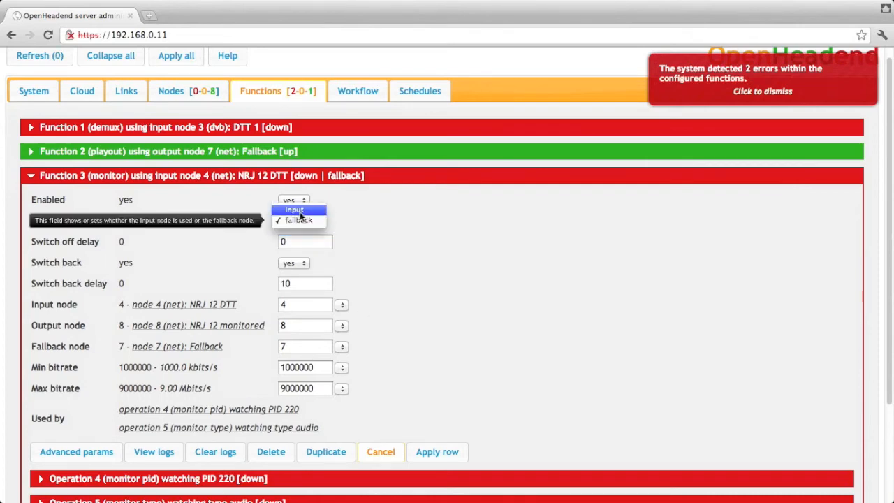
{"action": "left_click", "coordinate": [360, 232]}
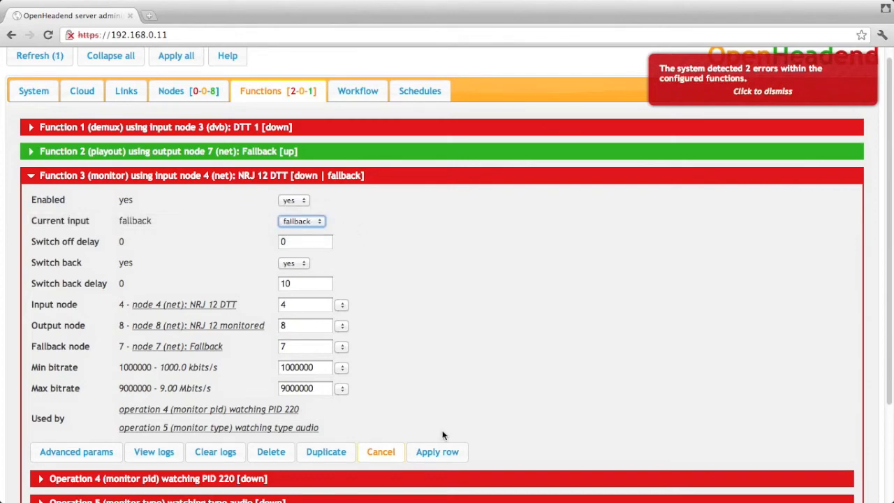
{"action": "left_click", "coordinate": [443, 451]}
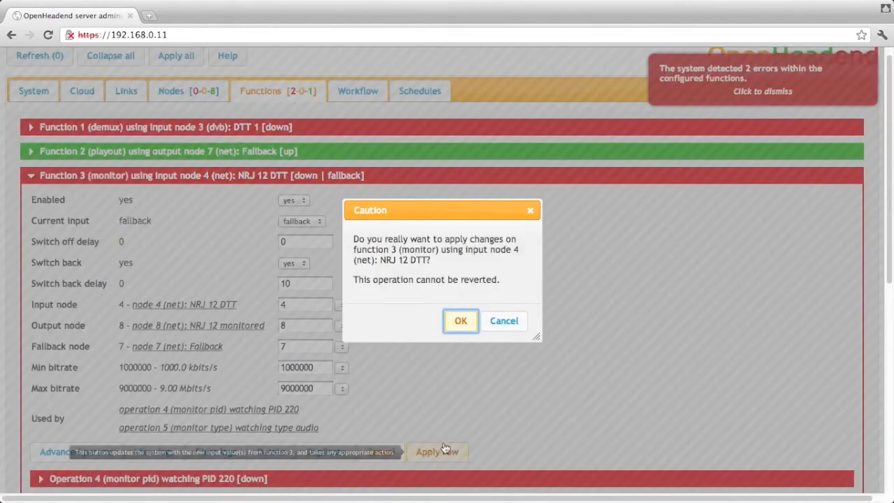
{"action": "left_click", "coordinate": [456, 321]}
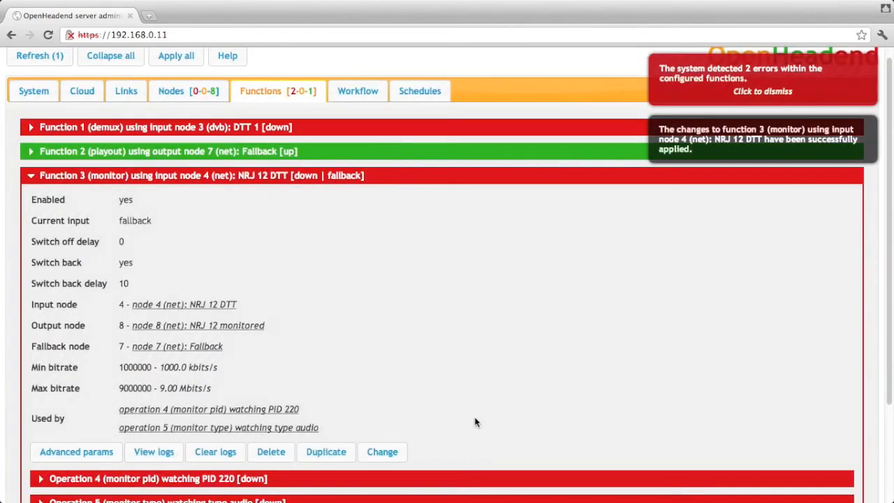
Examine the monitor's input and fallback links in the workflow diagram and dismiss the downtime alerts for functions 3 and 1
{"action": "left_click", "coordinate": [371, 99]}
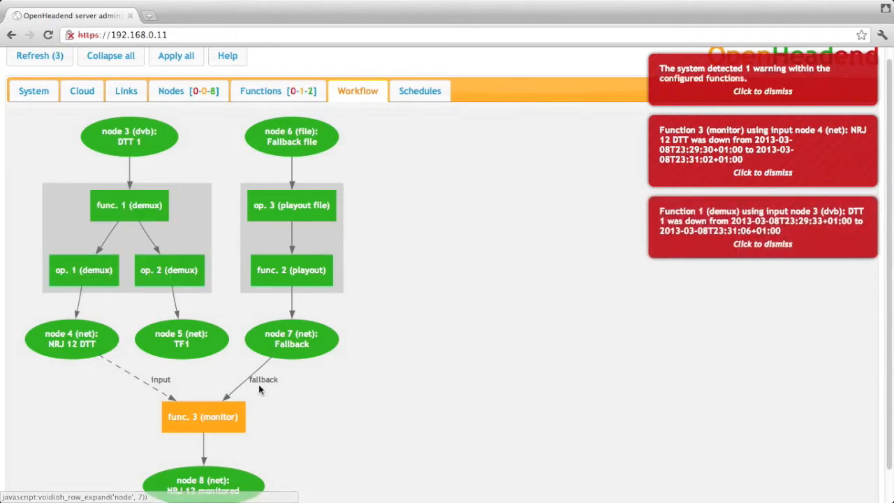
{"action": "scroll", "coordinate": [238, 441], "scroll_direction": "down", "scroll_amount": 1}
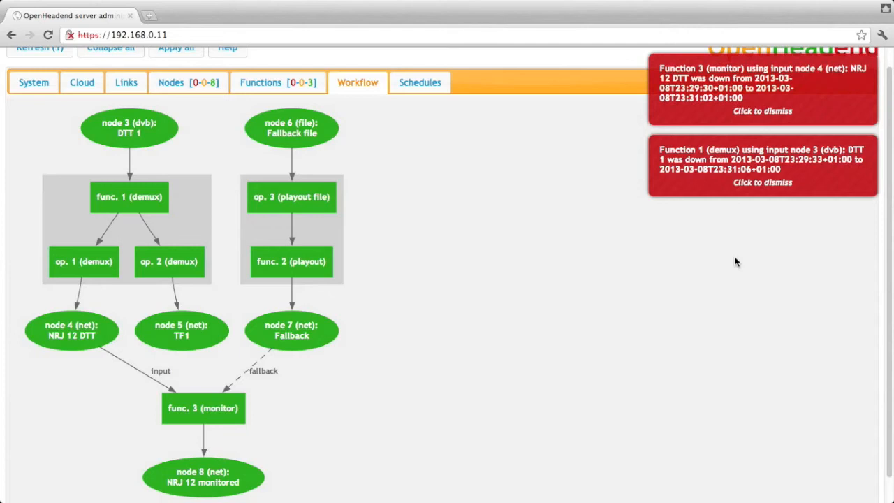
{"action": "left_click", "coordinate": [775, 101]}
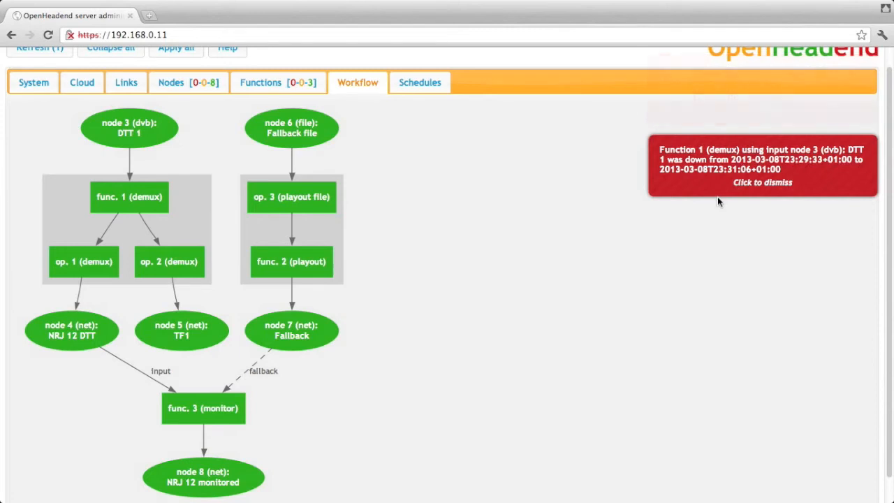
{"action": "scroll", "coordinate": [717, 199], "scroll_direction": "up", "scroll_amount": 1}
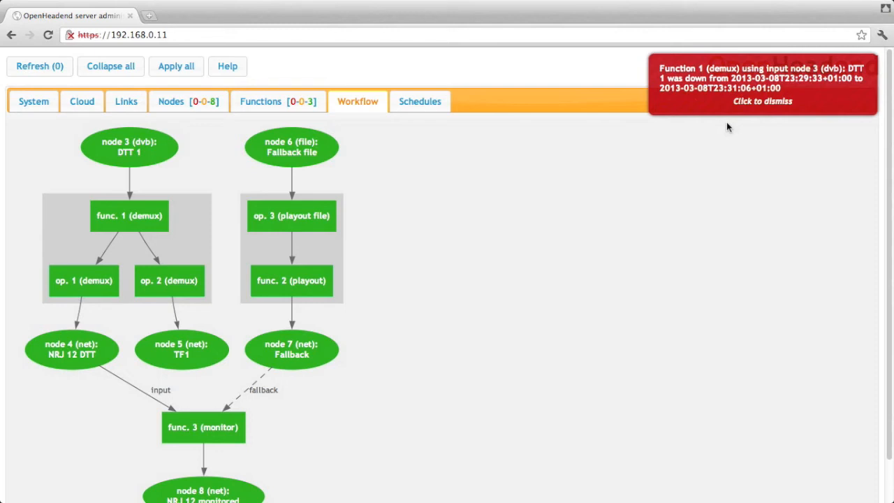
{"action": "left_click", "coordinate": [704, 85]}
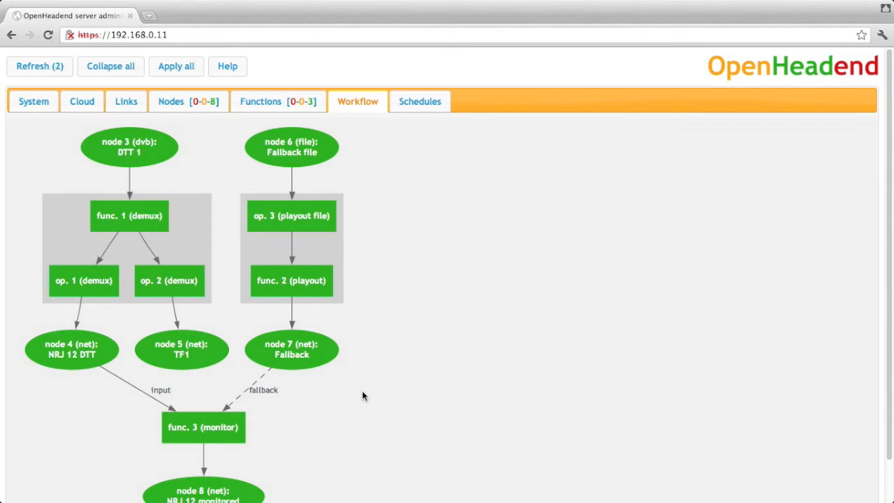
Set function 3's switch back option to no, apply the changes, and collapse the function
{"action": "left_click", "coordinate": [261, 101]}
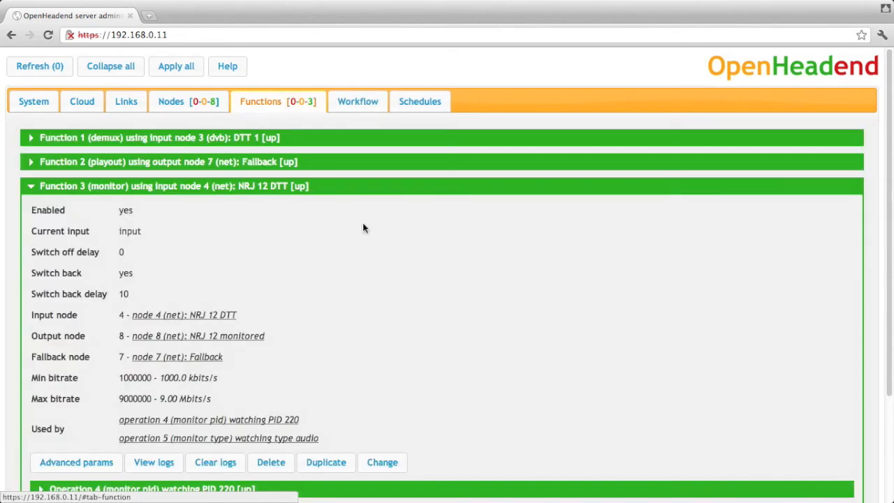
{"action": "left_click", "coordinate": [382, 462]}
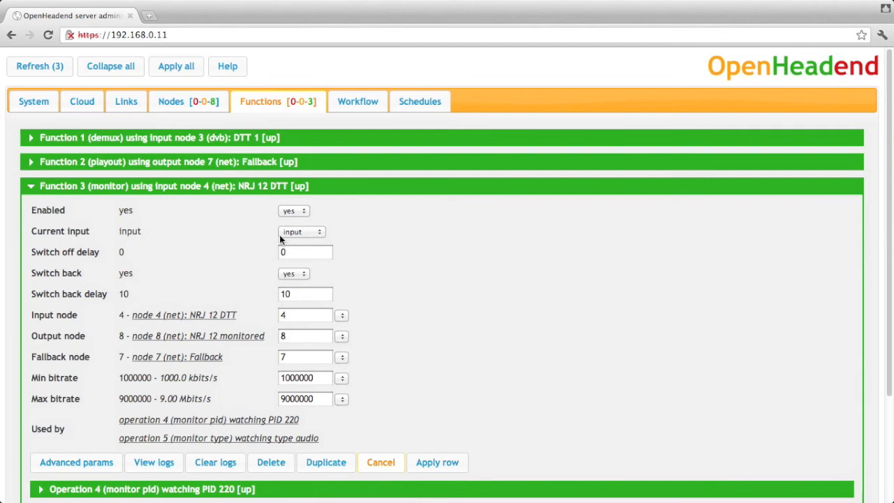
{"action": "left_click", "coordinate": [295, 275]}
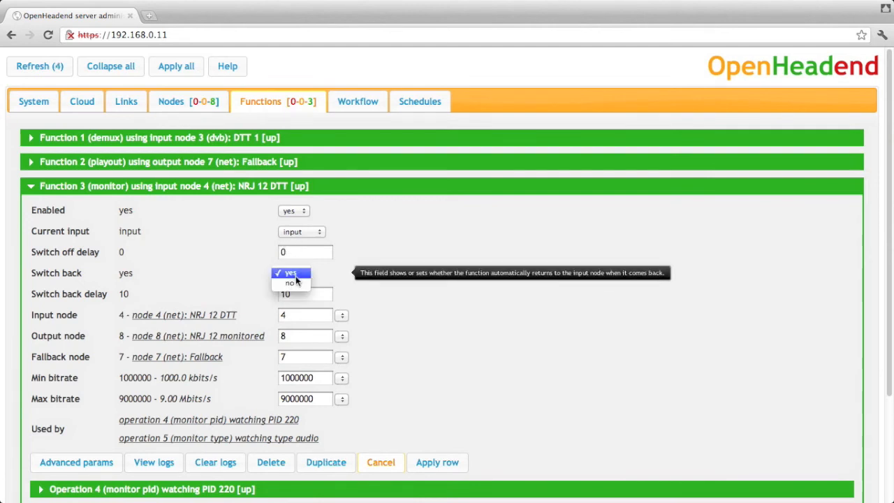
{"action": "left_click", "coordinate": [292, 282]}
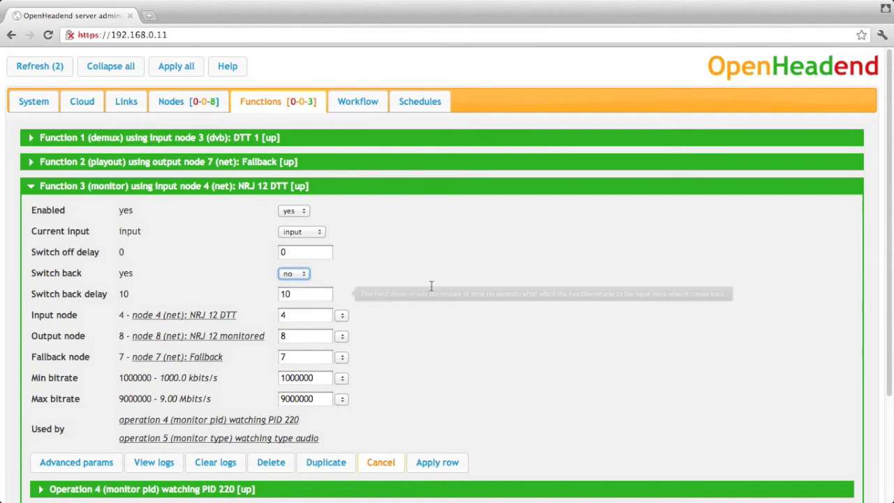
{"action": "scroll", "coordinate": [430, 286], "scroll_direction": "down", "scroll_amount": 1}
{"action": "left_click", "coordinate": [451, 435]}
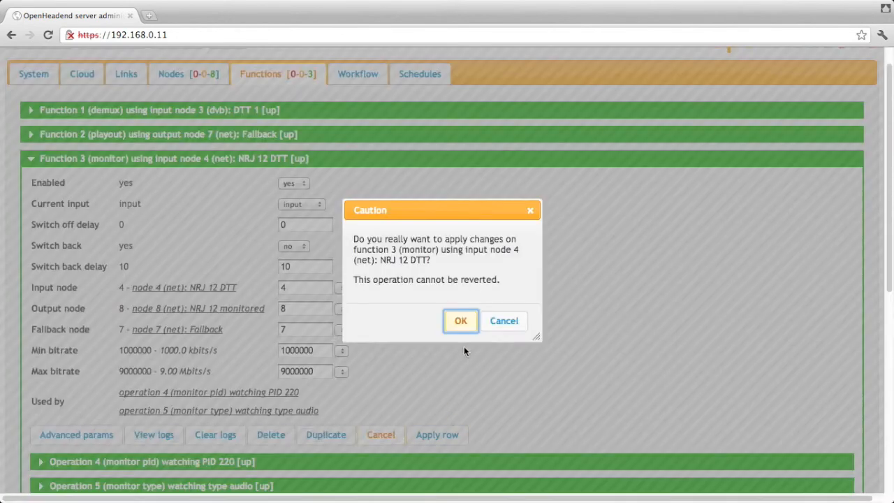
{"action": "left_click", "coordinate": [462, 321]}
{"action": "left_click", "coordinate": [380, 159]}
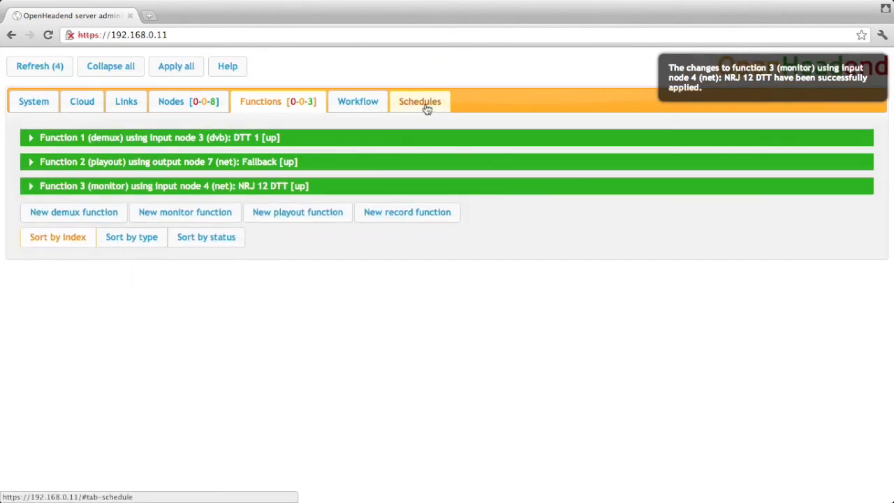
Create a new periodic schedule named Occultation with its time set to 20:00
{"action": "left_click", "coordinate": [427, 107]}
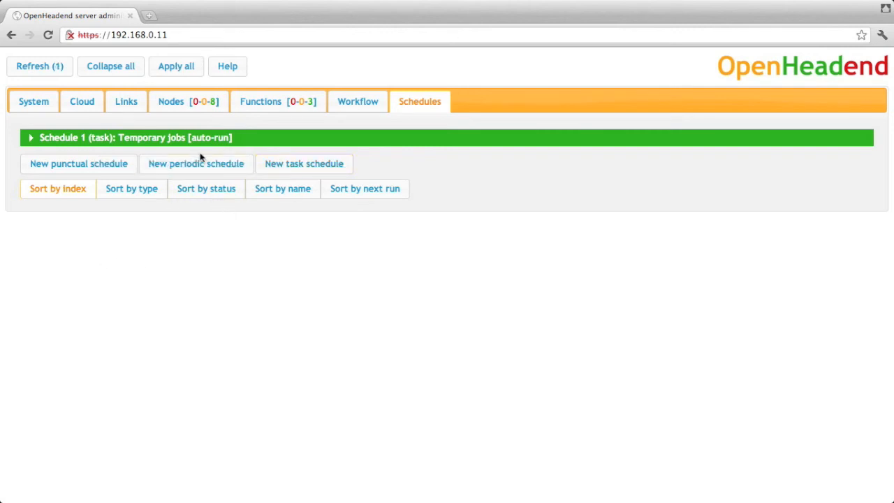
{"action": "left_click", "coordinate": [198, 163]}
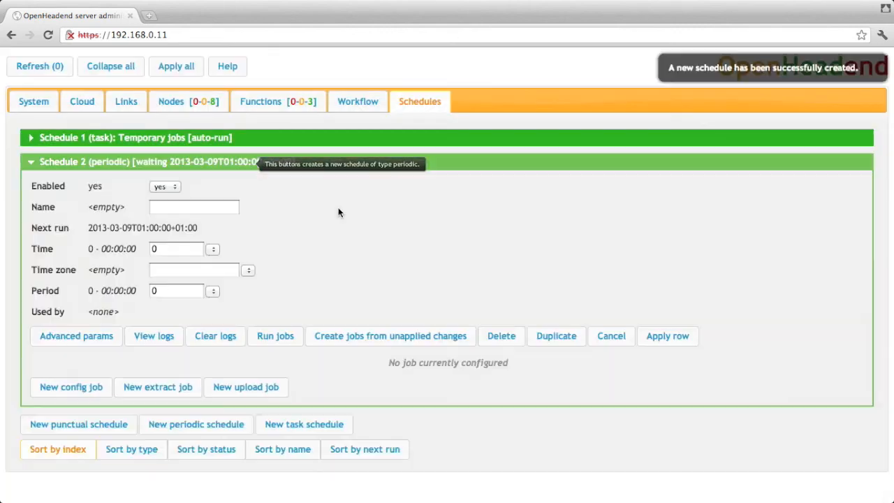
{"action": "left_click", "coordinate": [205, 203]}
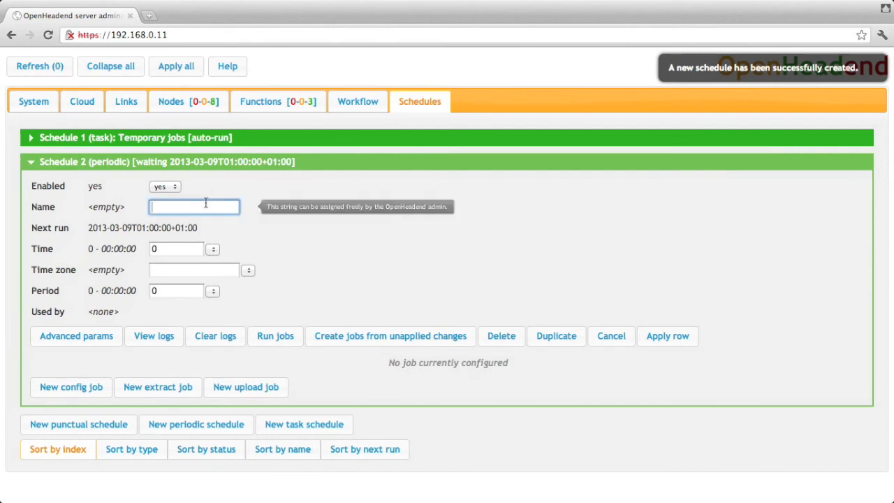
{"action": "type", "text": "Occultation"}
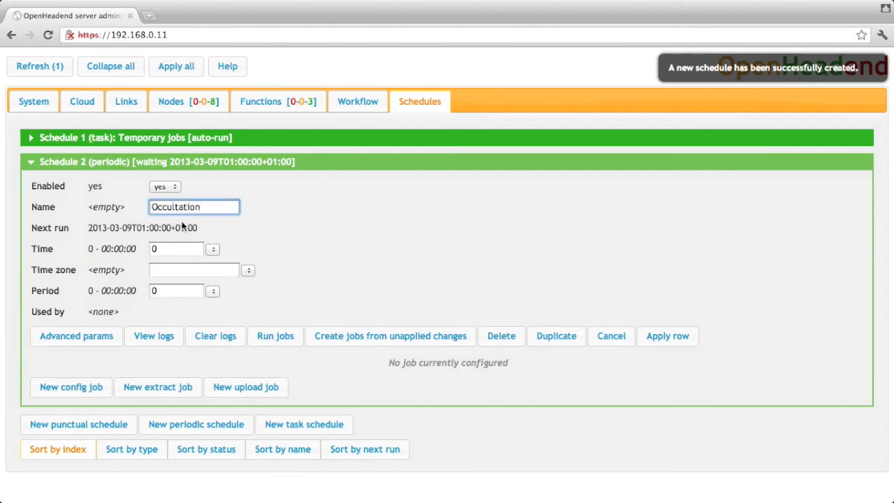
{"action": "left_click", "coordinate": [213, 252]}
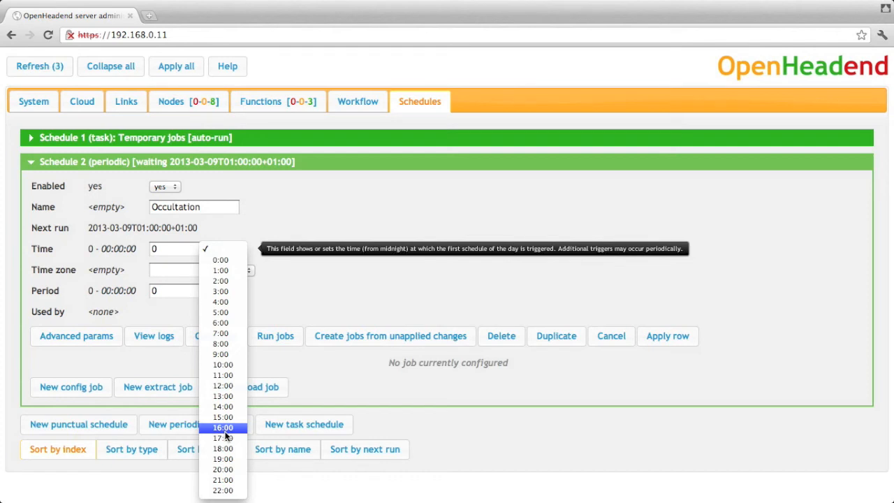
{"action": "left_click", "coordinate": [227, 470]}
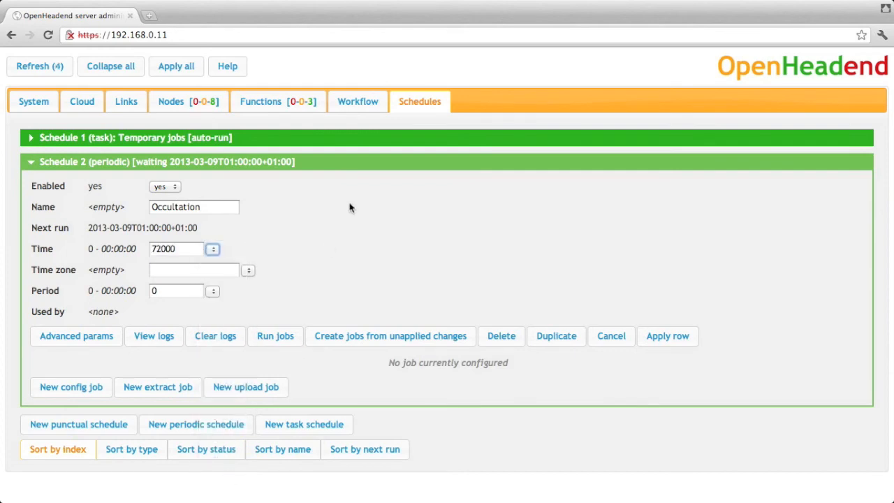
Set the Occultation schedule's time zone to Europe/Paris and check the available period options, keeping the period at 0
{"action": "left_click", "coordinate": [248, 271]}
{"action": "key", "text": "e"}
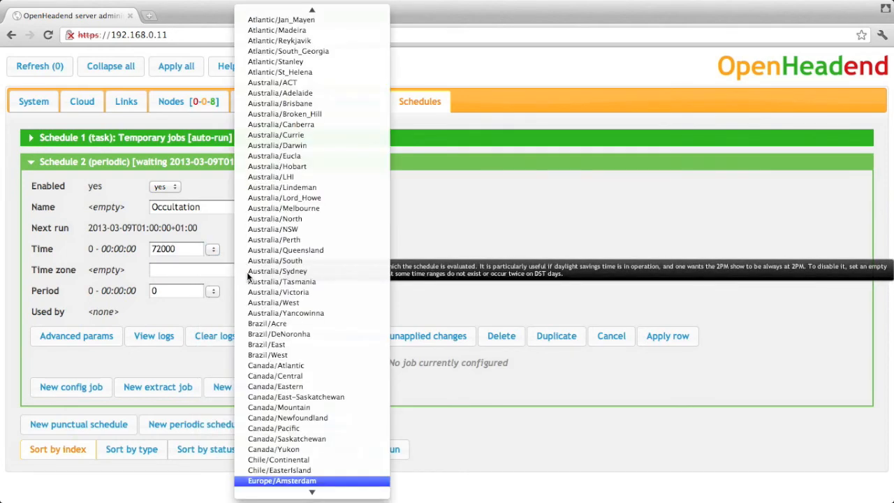
{"action": "scroll", "coordinate": [248, 277], "scroll_direction": "down", "scroll_amount": 10}
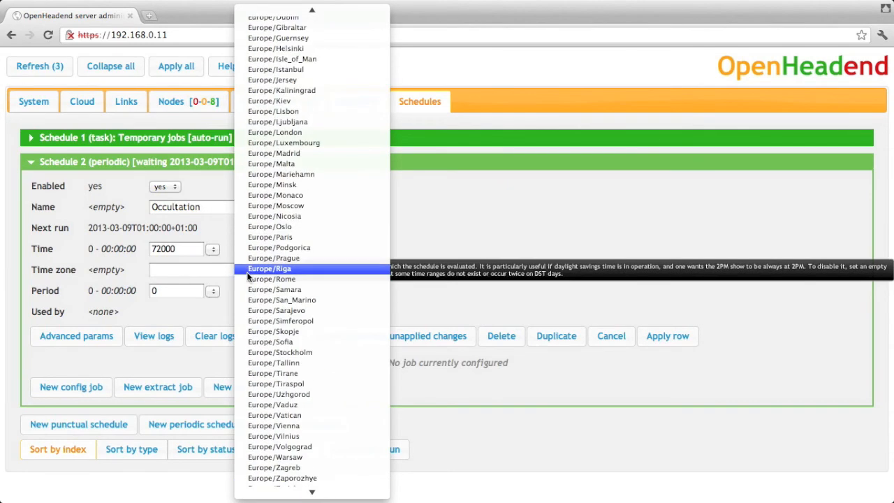
{"action": "left_click", "coordinate": [252, 236]}
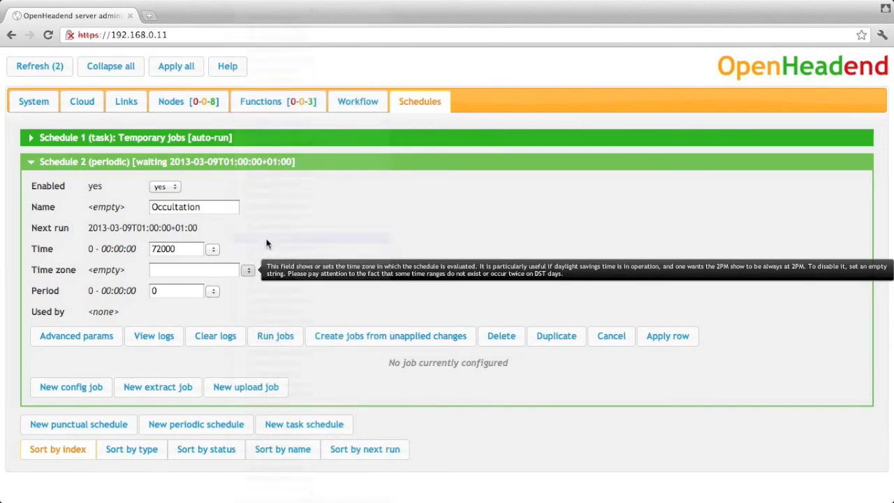
{"action": "left_click", "coordinate": [213, 291]}
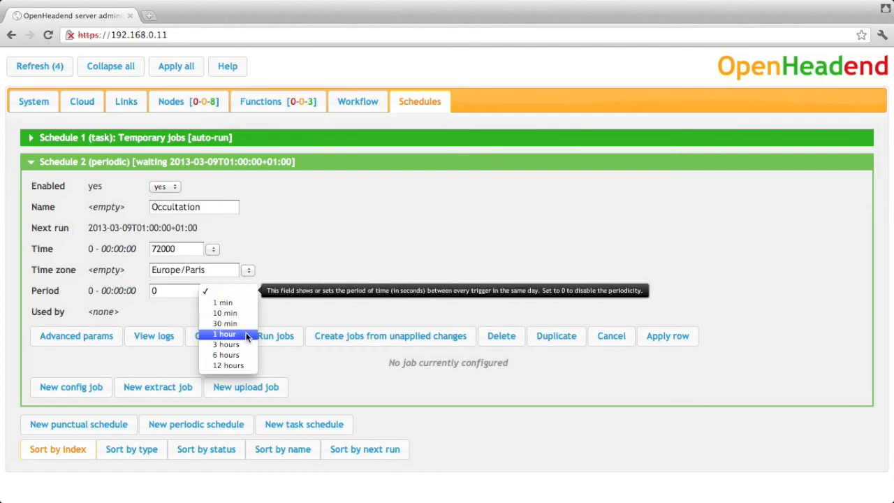
{"action": "left_click", "coordinate": [276, 312]}
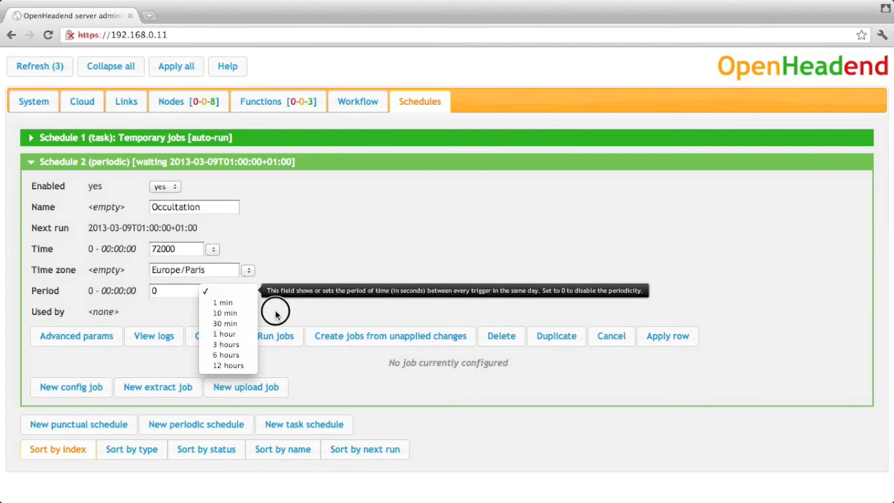
Show the Occultation schedule's advanced parameters, set Thursday to no, and apply the changes
{"action": "left_click", "coordinate": [96, 347]}
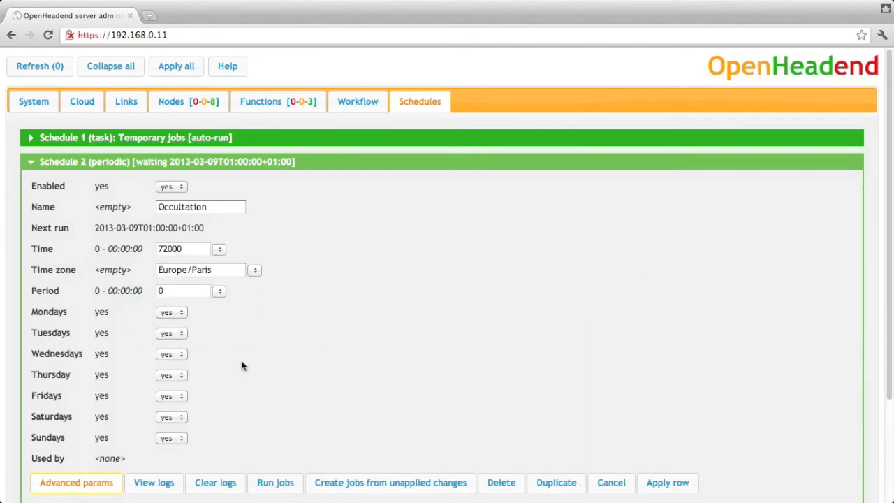
{"action": "left_click", "coordinate": [174, 375]}
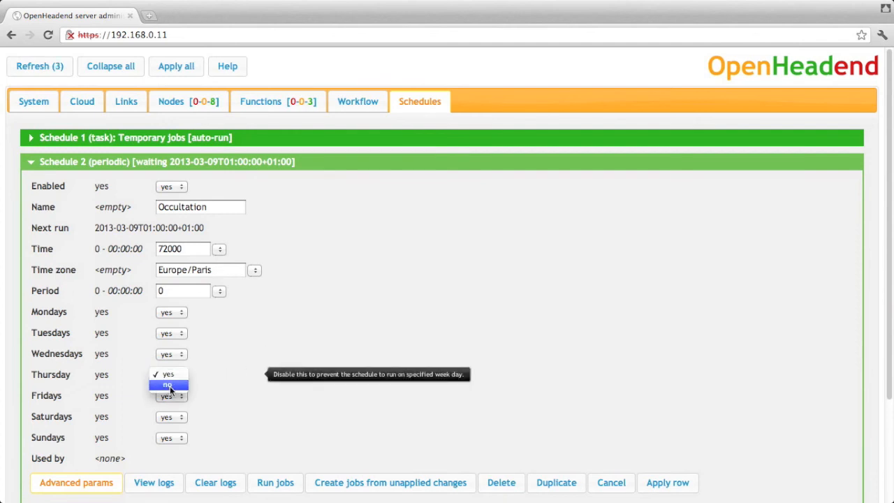
{"action": "left_click", "coordinate": [170, 385]}
{"action": "scroll", "coordinate": [304, 390], "scroll_direction": "down", "scroll_amount": 3}
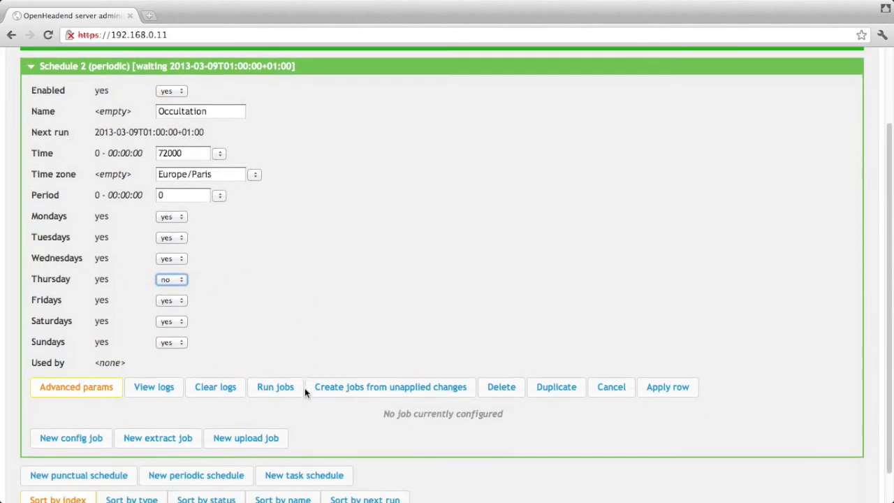
{"action": "left_click", "coordinate": [665, 386]}
{"action": "left_click", "coordinate": [459, 316]}
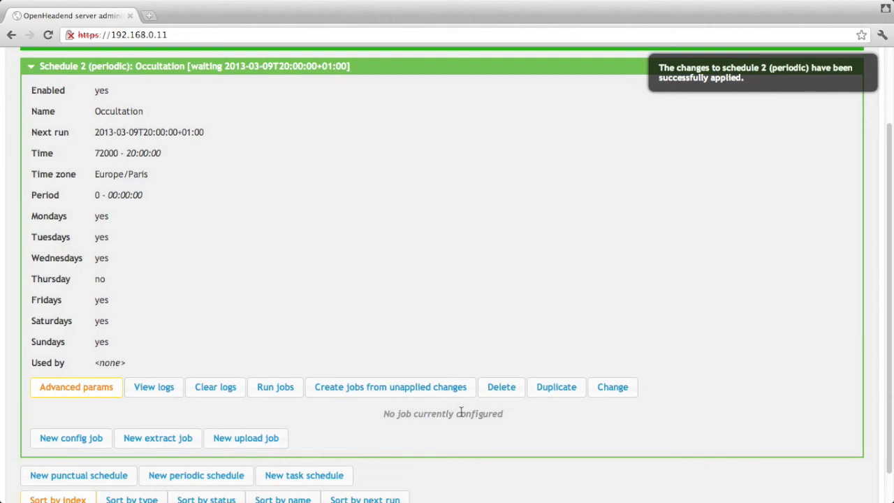
Open function 3 (NRJ 12 DTT monitor) for editing and set its current input to fallback, leaving the change unapplied
{"action": "scroll", "coordinate": [414, 285], "scroll_direction": "up", "scroll_amount": 3}
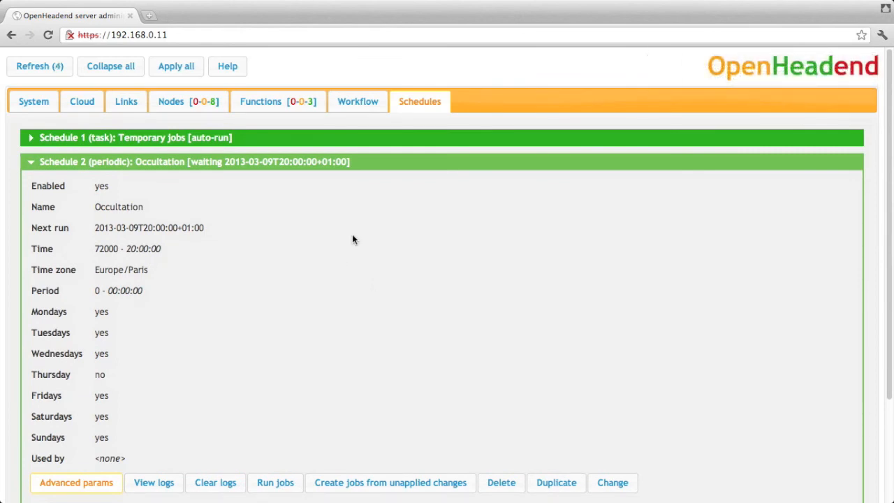
{"action": "left_click", "coordinate": [277, 101]}
{"action": "left_click", "coordinate": [335, 194]}
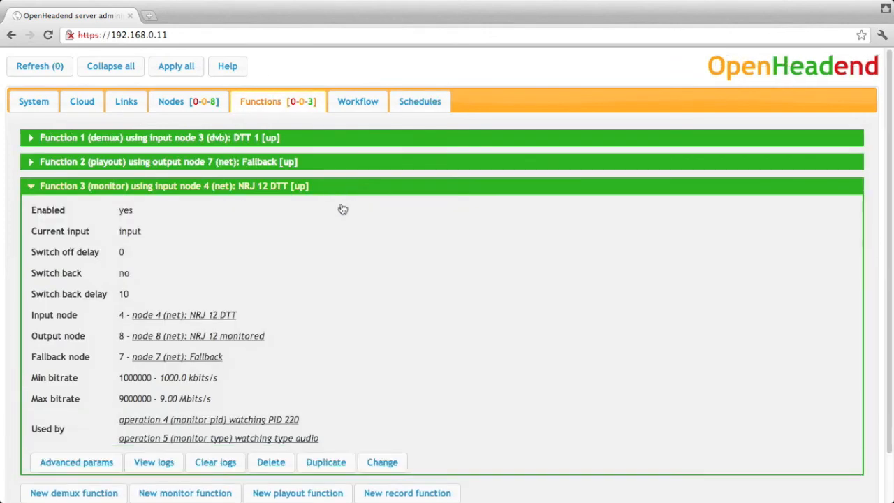
{"action": "scroll", "coordinate": [361, 259], "scroll_direction": "down", "scroll_amount": 1}
{"action": "left_click", "coordinate": [390, 409]}
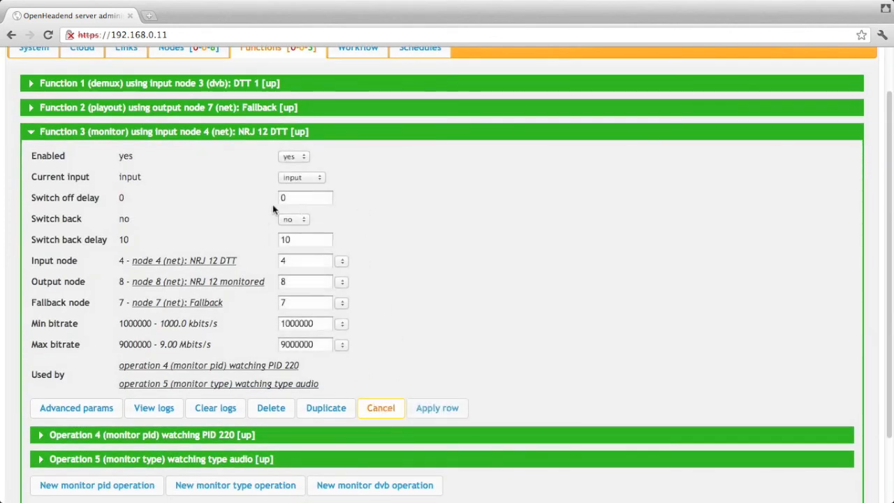
{"action": "left_click", "coordinate": [302, 177]}
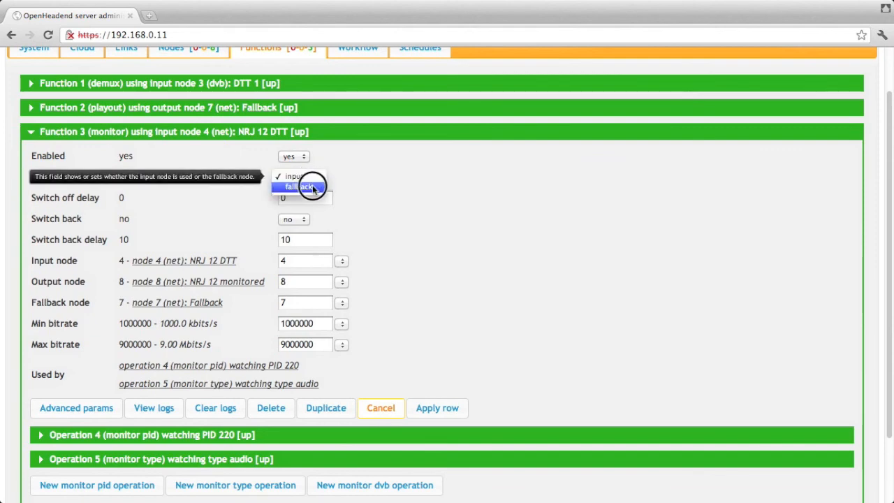
{"action": "left_click", "coordinate": [312, 187]}
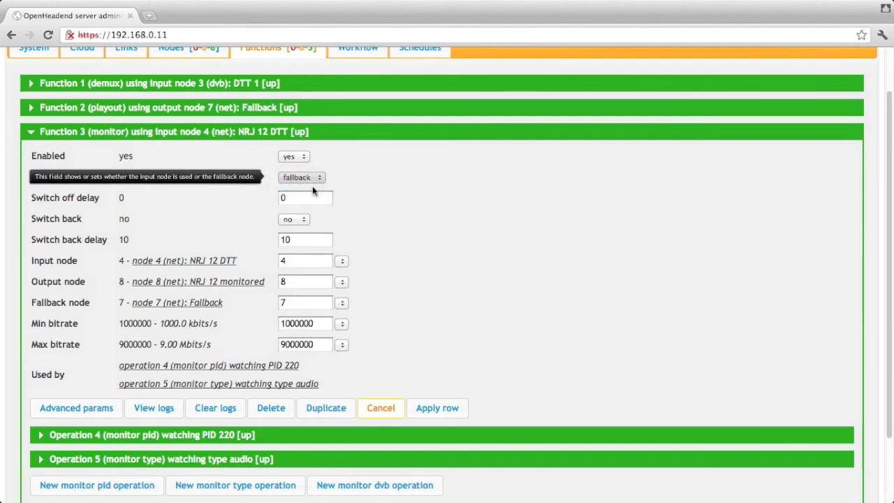
{"action": "scroll", "coordinate": [410, 191], "scroll_direction": "up", "scroll_amount": 1}
{"action": "scroll", "coordinate": [411, 192], "scroll_direction": "up", "scroll_amount": 1}
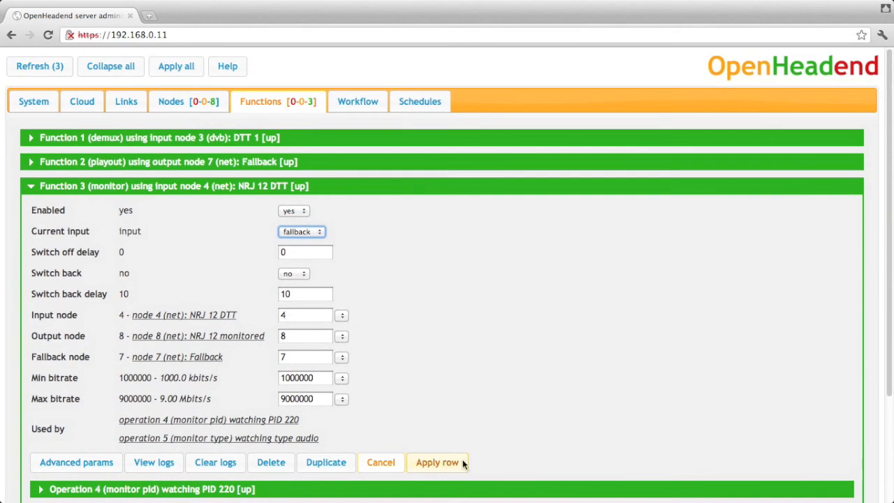
Create jobs in the Occultation schedule from the unapplied changes and confirm
{"action": "left_click", "coordinate": [416, 106]}
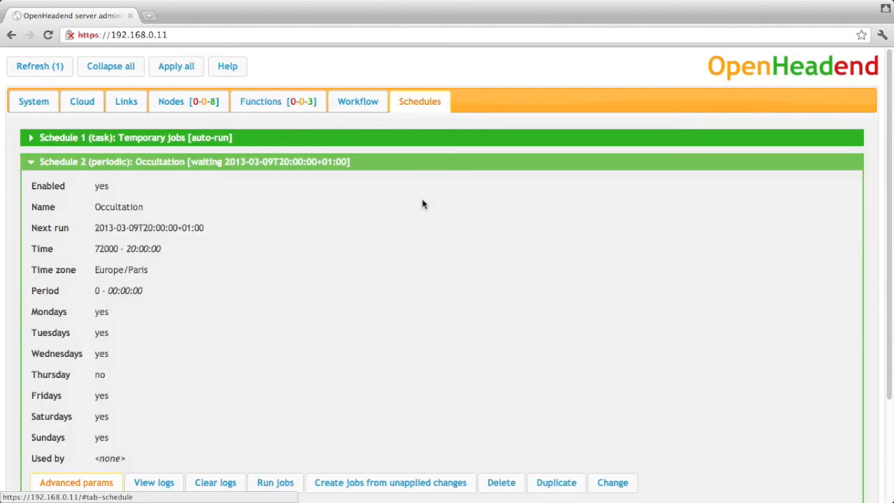
{"action": "scroll", "coordinate": [423, 201], "scroll_direction": "down", "scroll_amount": 2}
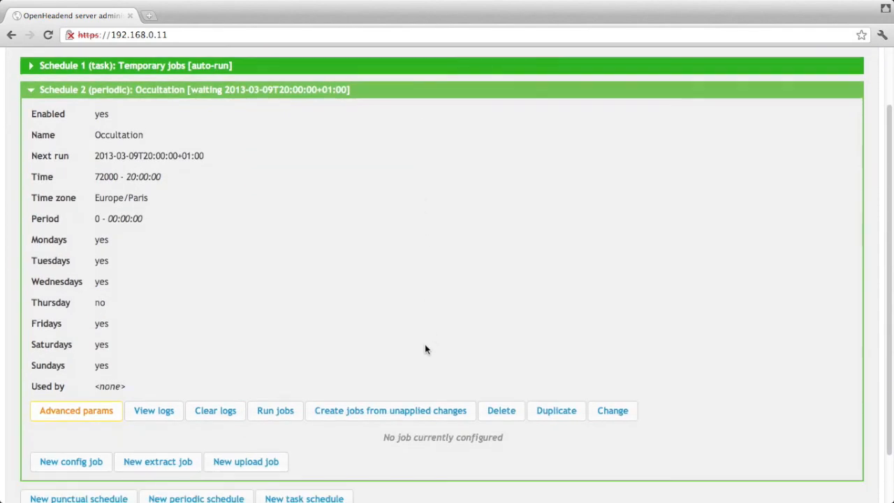
{"action": "left_click", "coordinate": [408, 412]}
{"action": "left_click", "coordinate": [459, 327]}
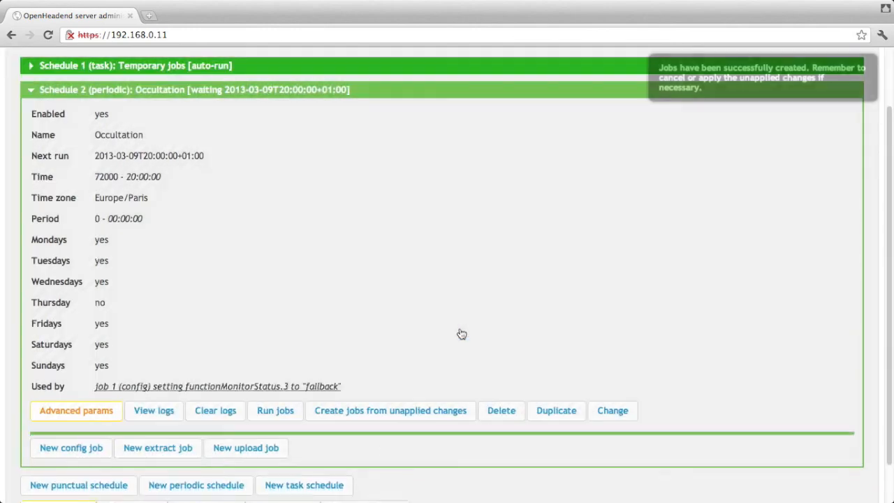
Examine the settings of the Occultation schedule's job 1, and collapse both the job and the schedule
{"action": "scroll", "coordinate": [463, 335], "scroll_direction": "down", "scroll_amount": 2}
{"action": "left_click", "coordinate": [421, 380]}
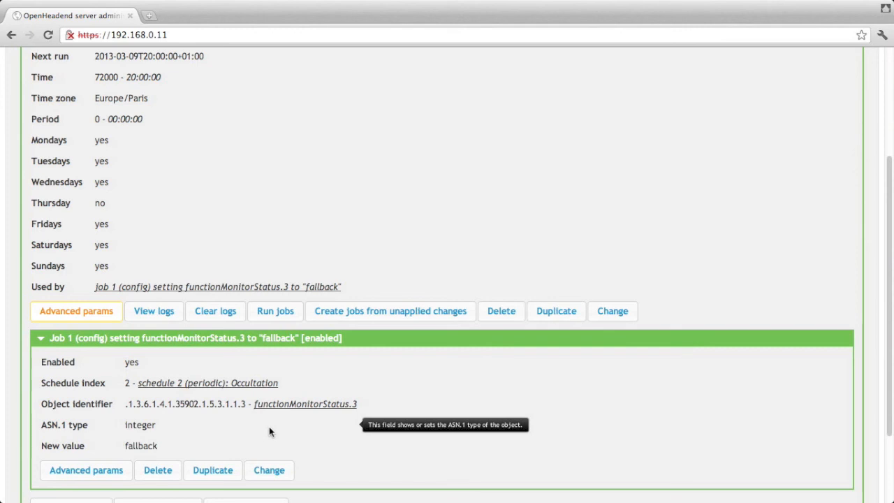
{"action": "left_click", "coordinate": [300, 339]}
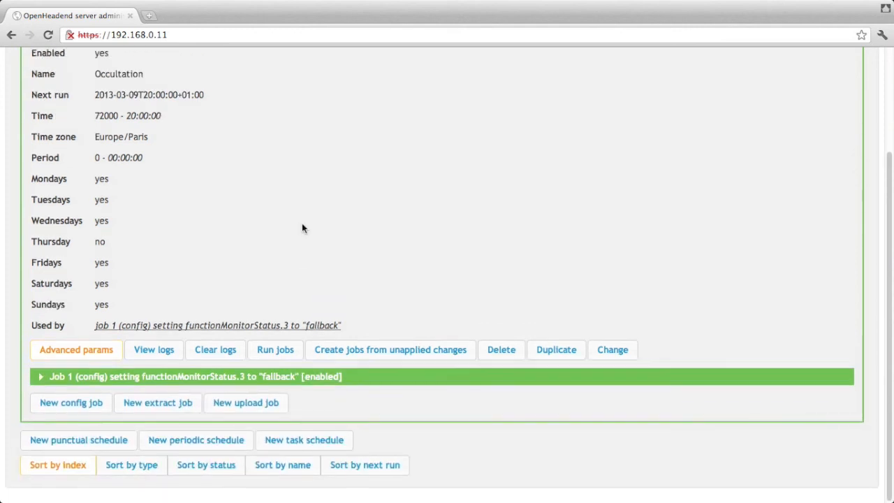
{"action": "scroll", "coordinate": [302, 227], "scroll_direction": "up", "scroll_amount": 2}
{"action": "left_click", "coordinate": [306, 167]}
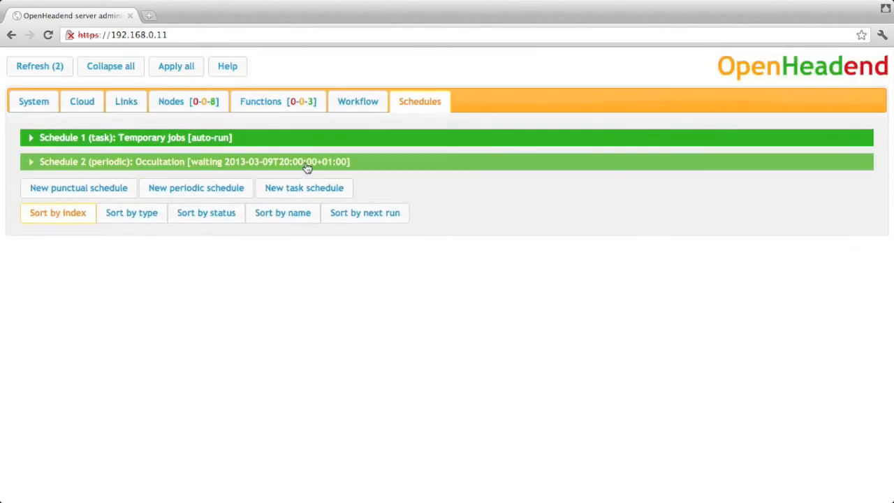
Create a new periodic schedule named De-occultation with its time set to 21:00
{"action": "left_click", "coordinate": [176, 192]}
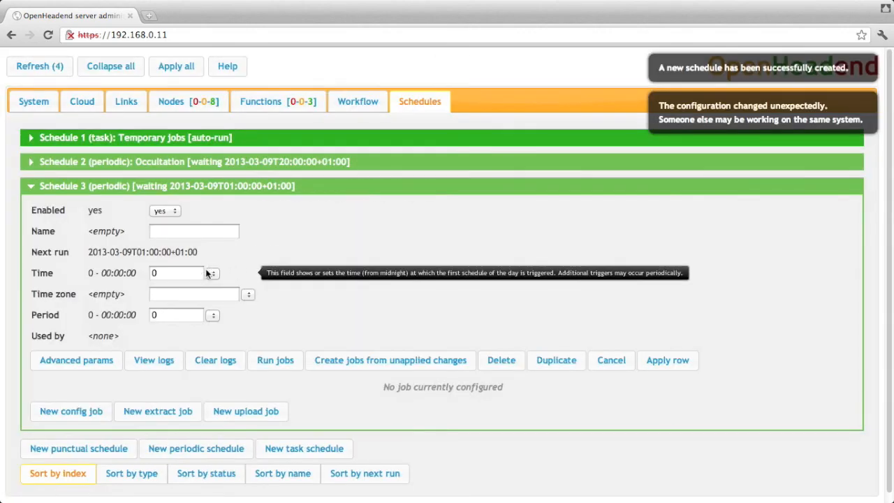
{"action": "left_click", "coordinate": [199, 236]}
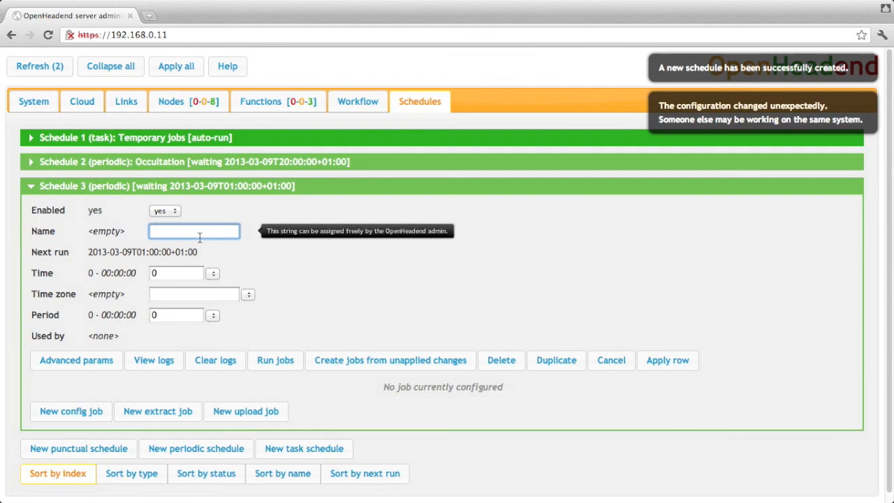
{"action": "type", "text": "De-occultation"}
{"action": "left_click", "coordinate": [213, 274]}
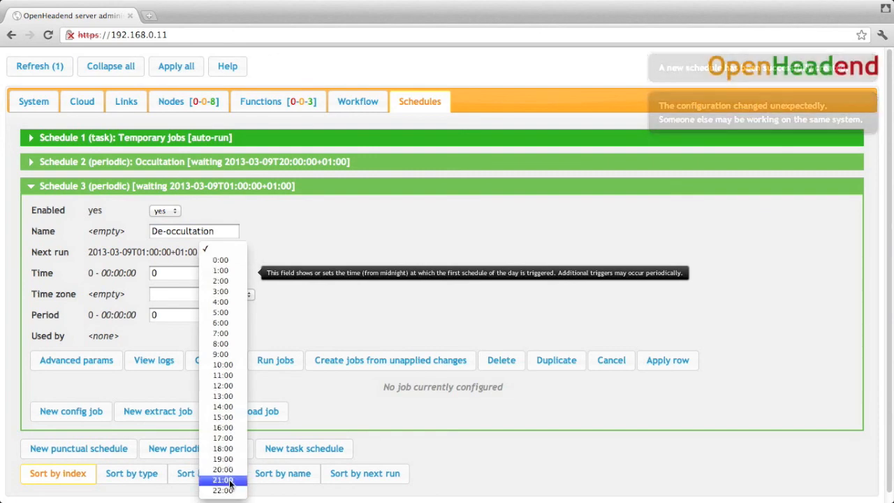
{"action": "left_click", "coordinate": [219, 477]}
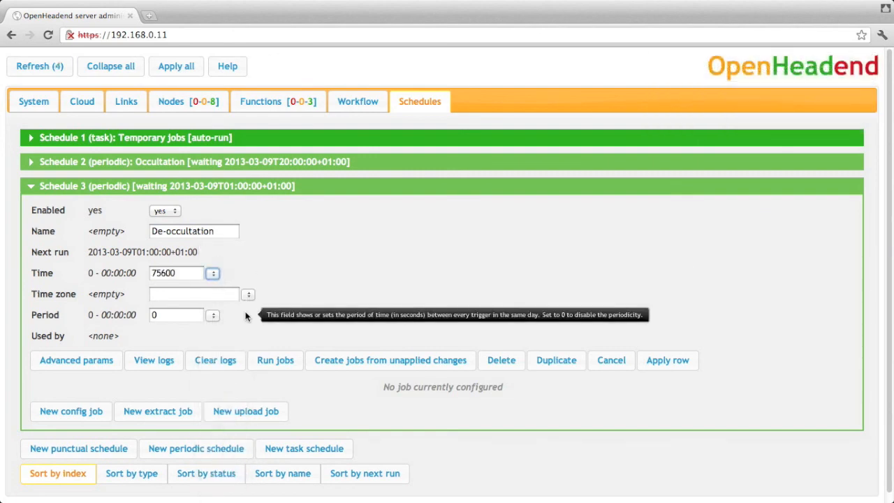
Set the De-occultation schedule's time zone to Europe/Paris
{"action": "left_click", "coordinate": [248, 293]}
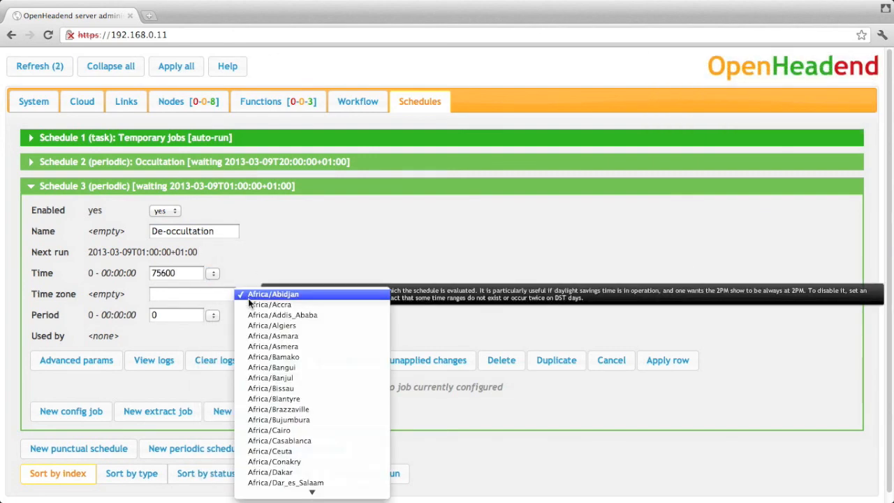
{"action": "key", "text": "e"}
{"action": "key", "text": "Down"}
{"action": "key", "text": "Down"}
{"action": "key", "text": "Down"}
{"action": "key", "text": "Down"}
{"action": "key", "text": "Down"}
{"action": "key", "text": "Down"}
{"action": "key", "text": "Down"}
{"action": "key", "text": "Down"}
{"action": "key", "text": "Down"}
{"action": "key", "text": "Down"}
{"action": "key", "text": "Down"}
{"action": "key", "text": "Down"}
{"action": "key", "text": "Down"}
{"action": "key", "text": "Down"}
{"action": "key", "text": "Down"}
{"action": "key", "text": "Down"}
{"action": "key", "text": "Down"}
{"action": "key", "text": "Down"}
{"action": "key", "text": "Down"}
{"action": "key", "text": "Down"}
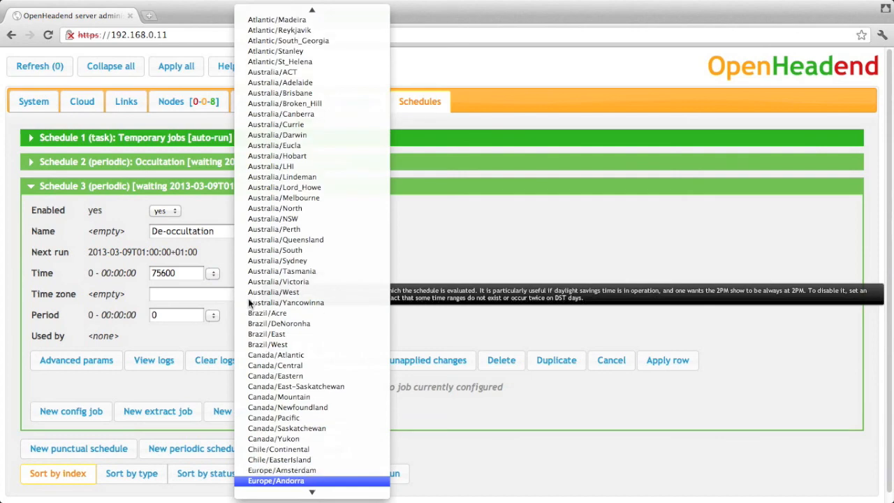
{"action": "key", "text": "Down"}
{"action": "key", "text": "Down"}
{"action": "key", "text": "Down"}
{"action": "key", "text": "Down"}
{"action": "key", "text": "Down"}
{"action": "key", "text": "Down"}
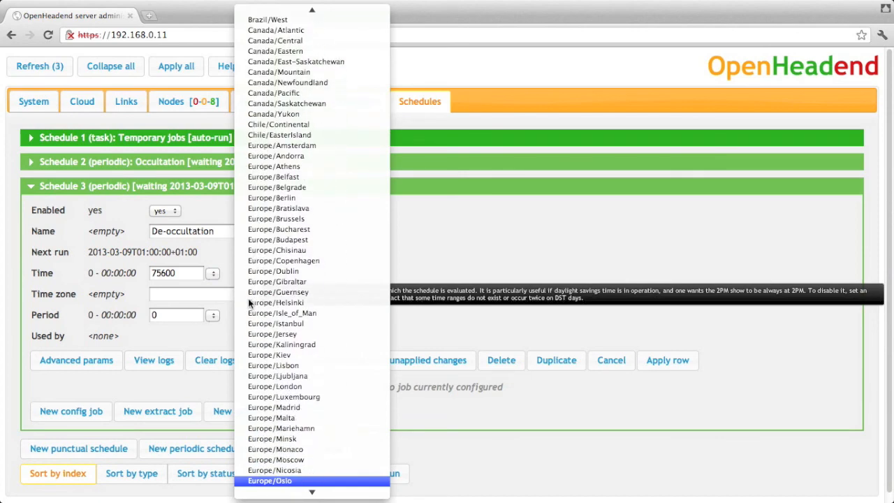
{"action": "key", "text": "Up"}
{"action": "key", "text": "Up"}
{"action": "key", "text": "Return"}
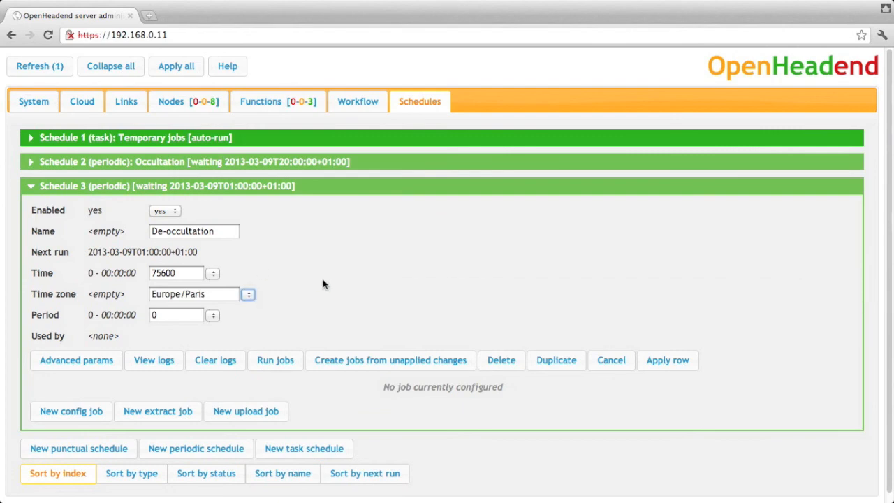
Show the De-occultation schedule's advanced parameters, set Thursday to no, and apply the changes
{"action": "left_click", "coordinate": [100, 362]}
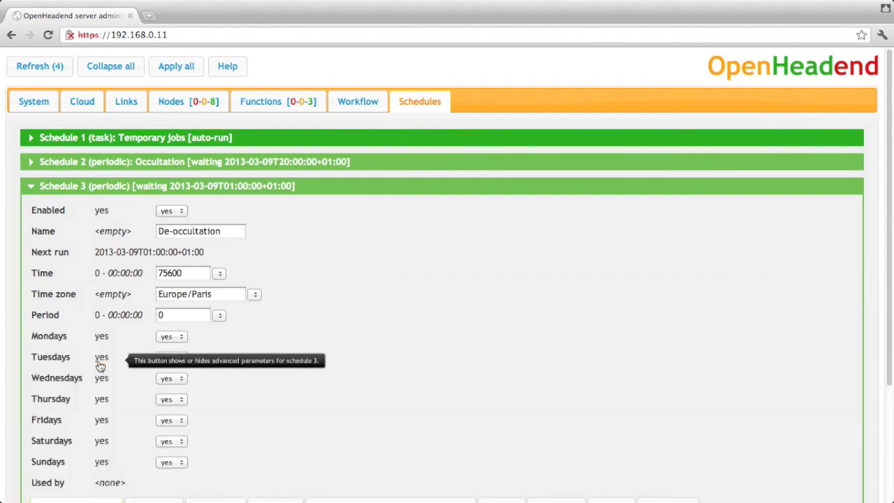
{"action": "left_click", "coordinate": [175, 399]}
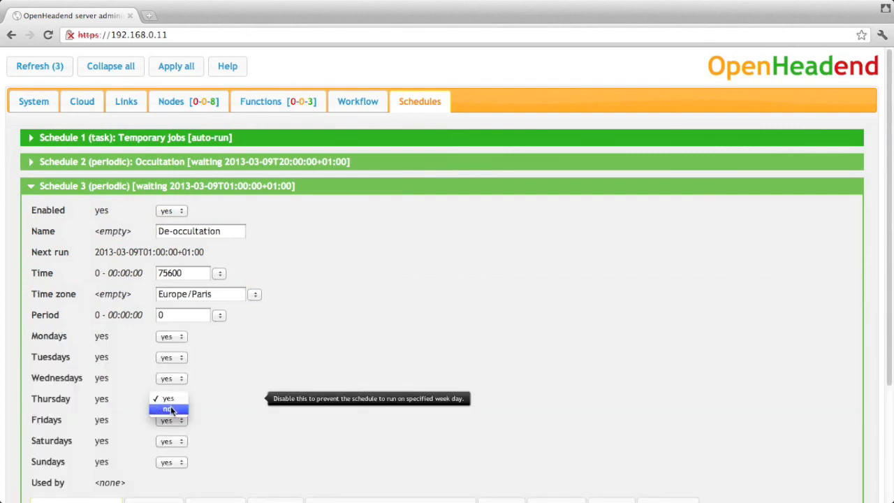
{"action": "left_click", "coordinate": [167, 410]}
{"action": "scroll", "coordinate": [274, 405], "scroll_direction": "down", "scroll_amount": 3}
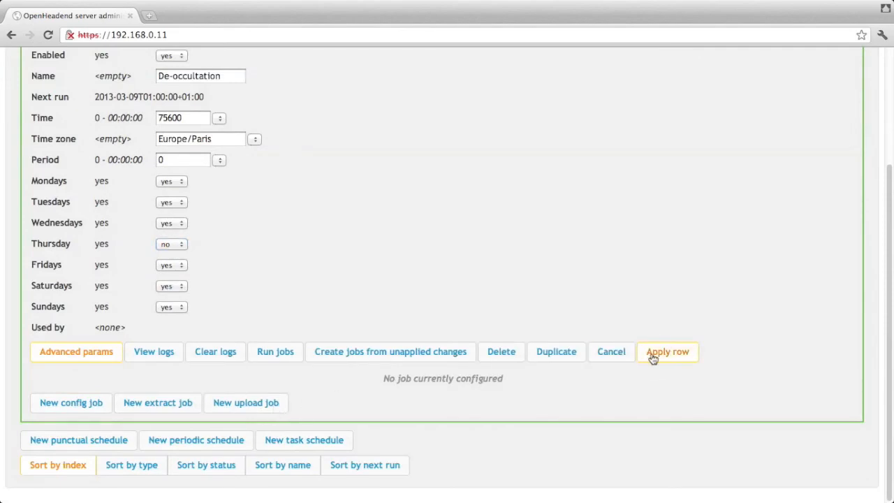
{"action": "left_click", "coordinate": [660, 352]}
{"action": "left_click", "coordinate": [465, 318]}
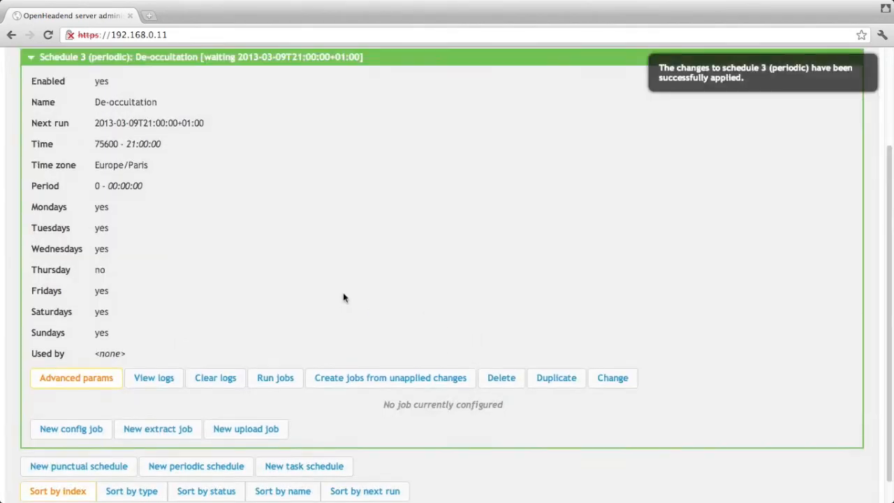
Apply the pending change of the current input to fallback on function 3, the NRJ 12 DTT monitor
{"action": "left_click", "coordinate": [273, 102]}
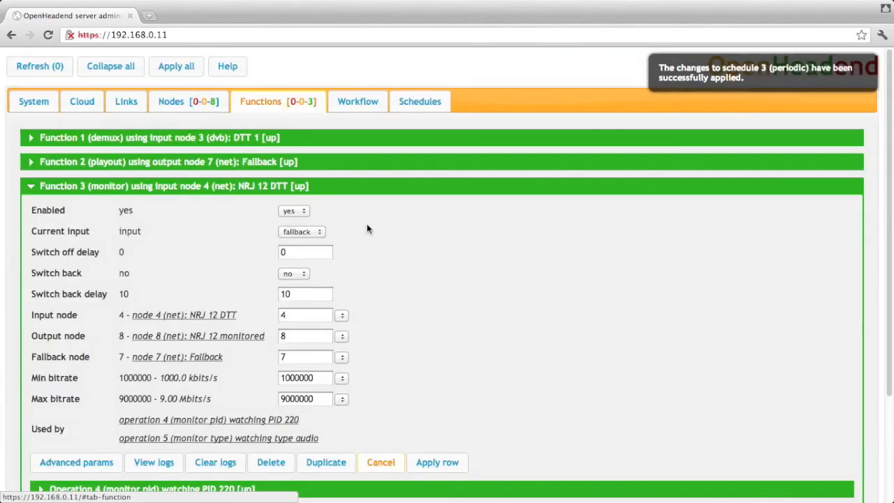
{"action": "left_click", "coordinate": [437, 462]}
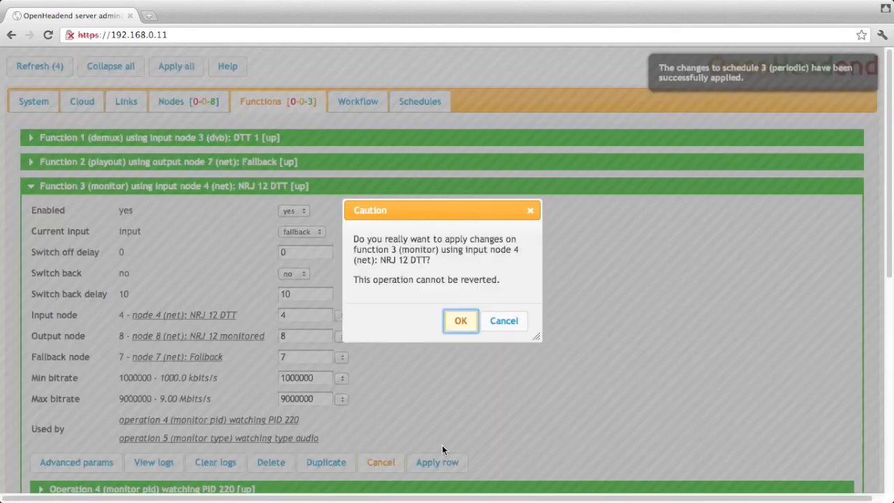
{"action": "left_click", "coordinate": [461, 321]}
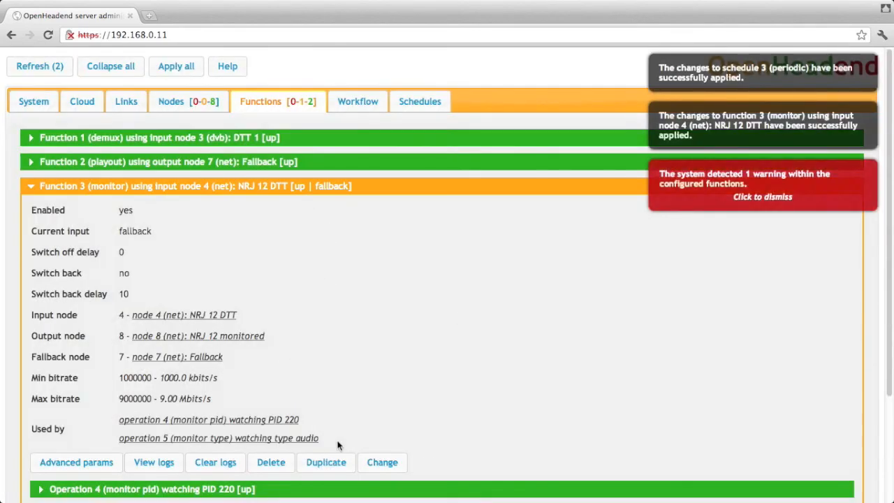
Change the NRJ 12 DTT monitor's current input to input without applying the change
{"action": "left_click", "coordinate": [384, 464]}
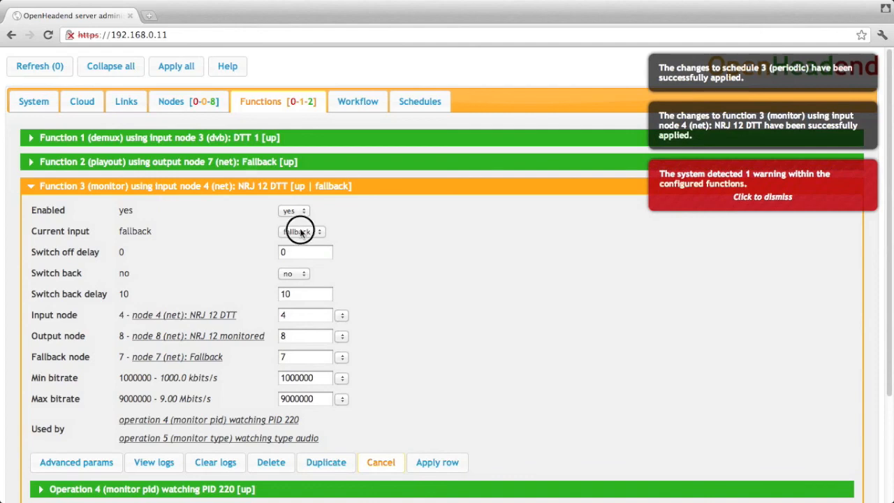
{"action": "left_click", "coordinate": [300, 228]}
{"action": "left_click", "coordinate": [296, 220]}
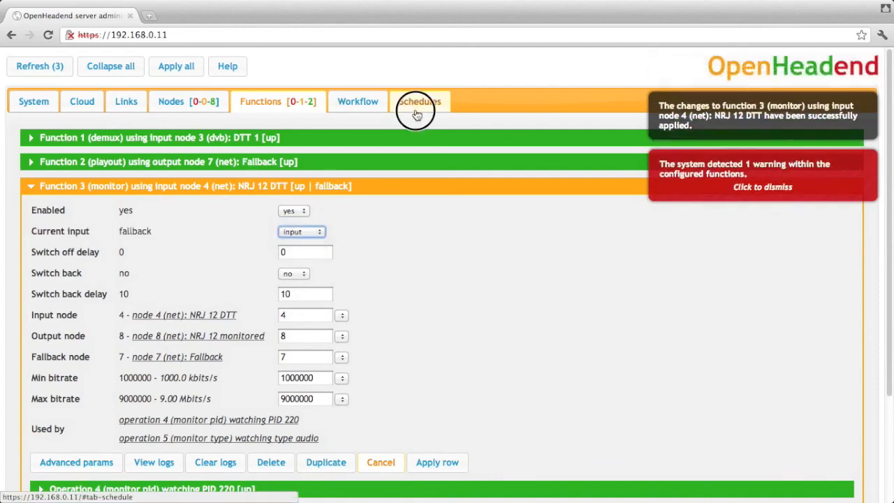
Create a job from the unapplied changes in the De-occultation schedule, and collapse the schedule
{"action": "left_click", "coordinate": [419, 103]}
{"action": "scroll", "coordinate": [381, 305], "scroll_direction": "down", "scroll_amount": 3}
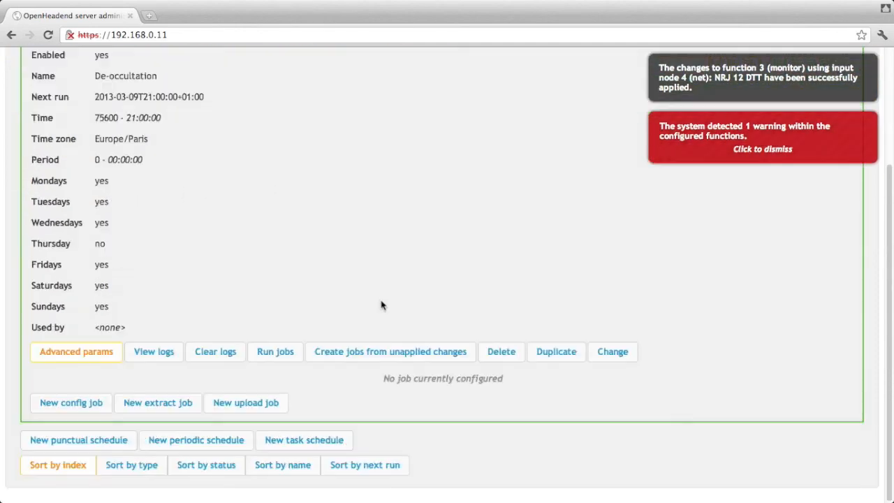
{"action": "left_click", "coordinate": [379, 352]}
{"action": "left_click", "coordinate": [460, 327]}
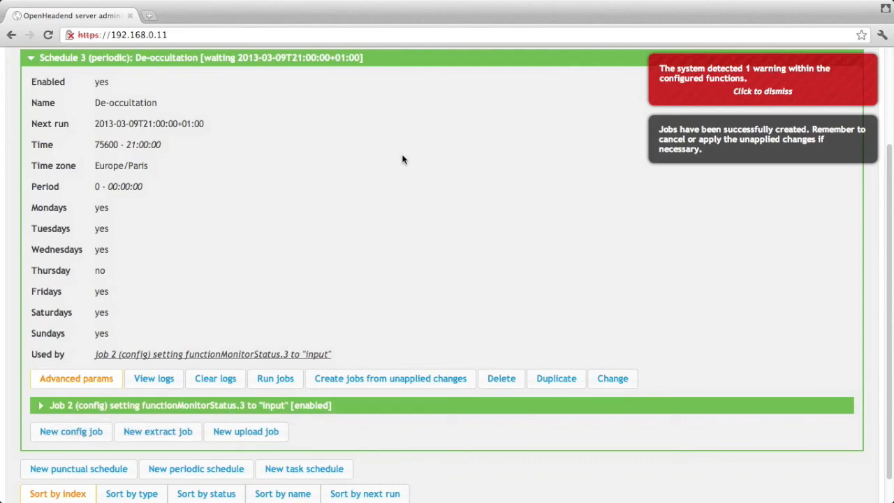
{"action": "scroll", "coordinate": [383, 103], "scroll_direction": "up", "scroll_amount": 3}
{"action": "left_click", "coordinate": [363, 148]}
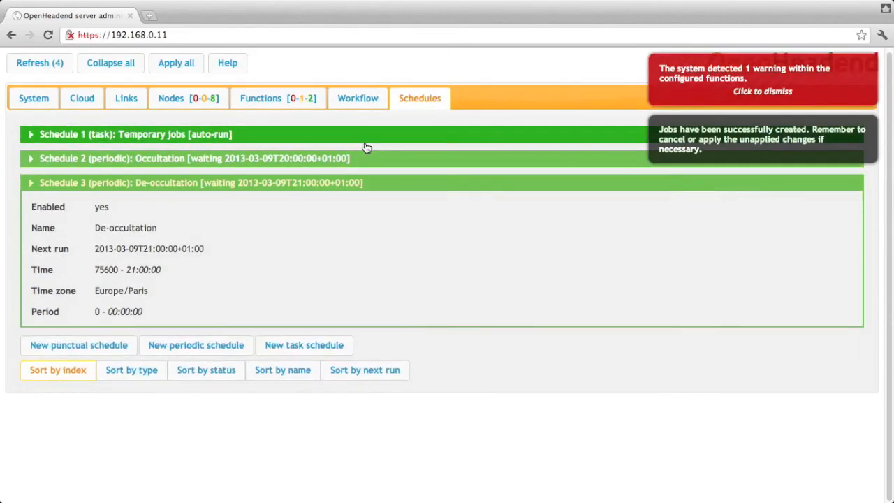